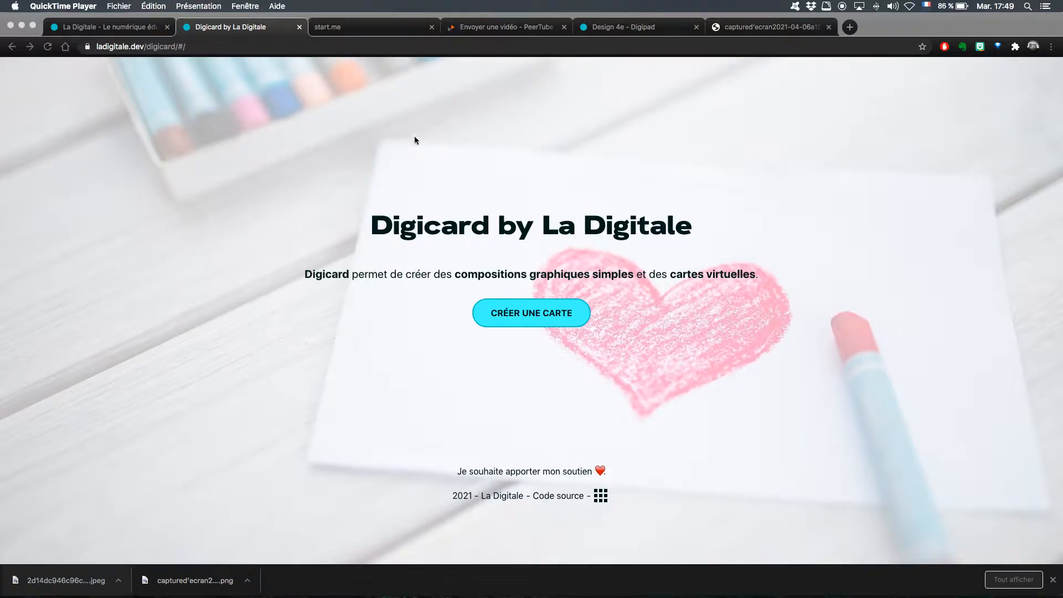
# Create a new card and give it a plain orange background colour
pyautogui.click(516, 316)
pyautogui.click(517, 315)
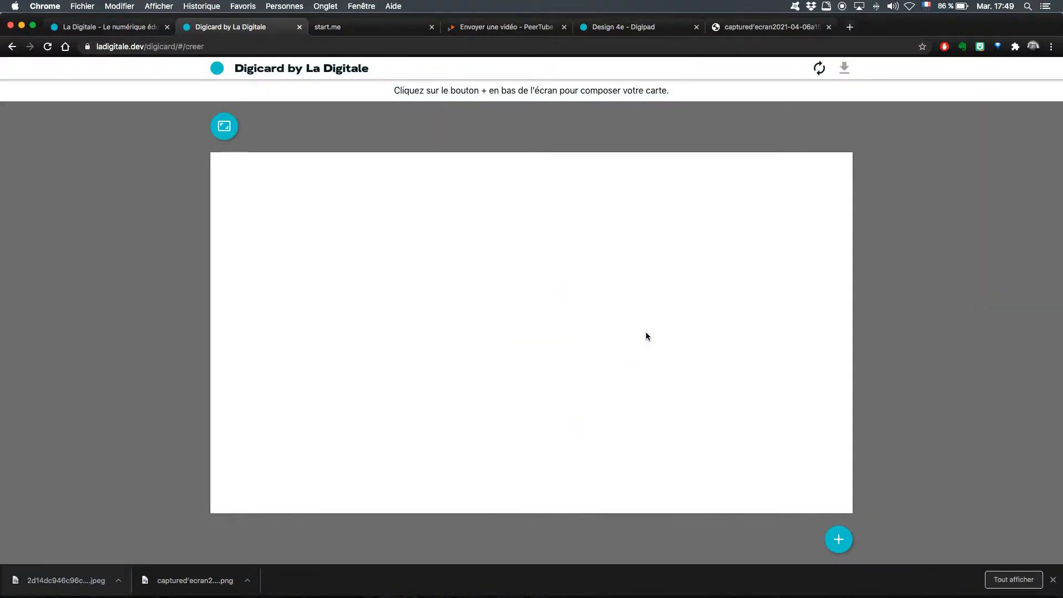
pyautogui.click(840, 542)
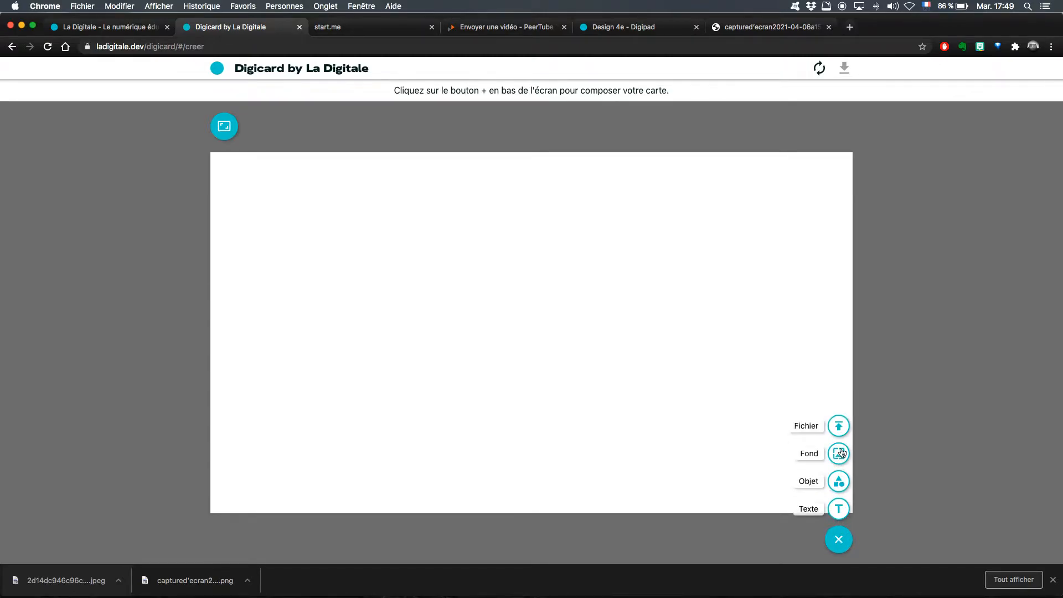
pyautogui.click(839, 455)
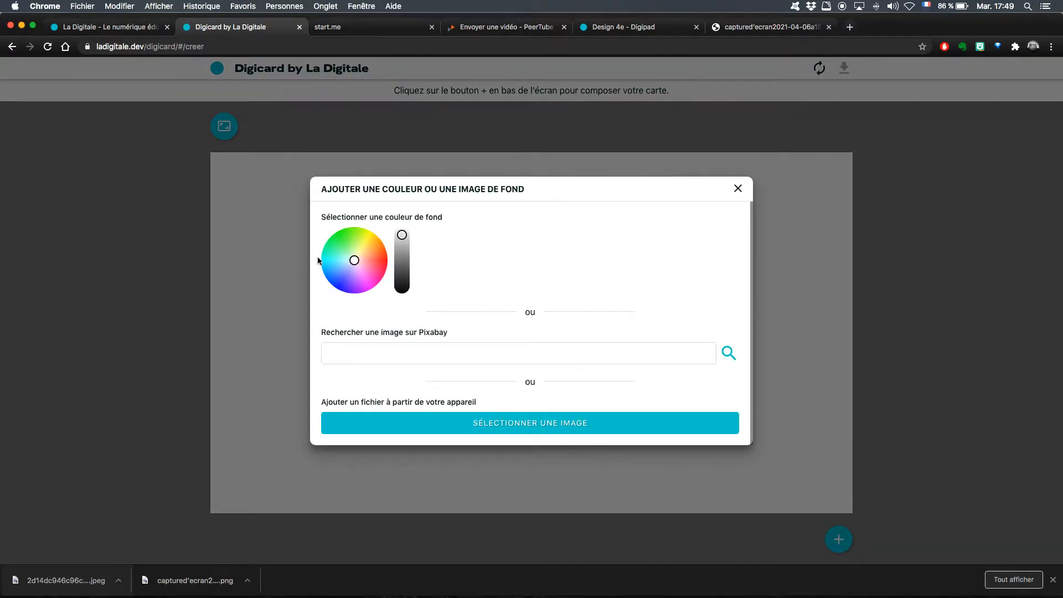
pyautogui.moveTo(353, 258); pyautogui.dragTo(373, 244)
pyautogui.click(736, 191)
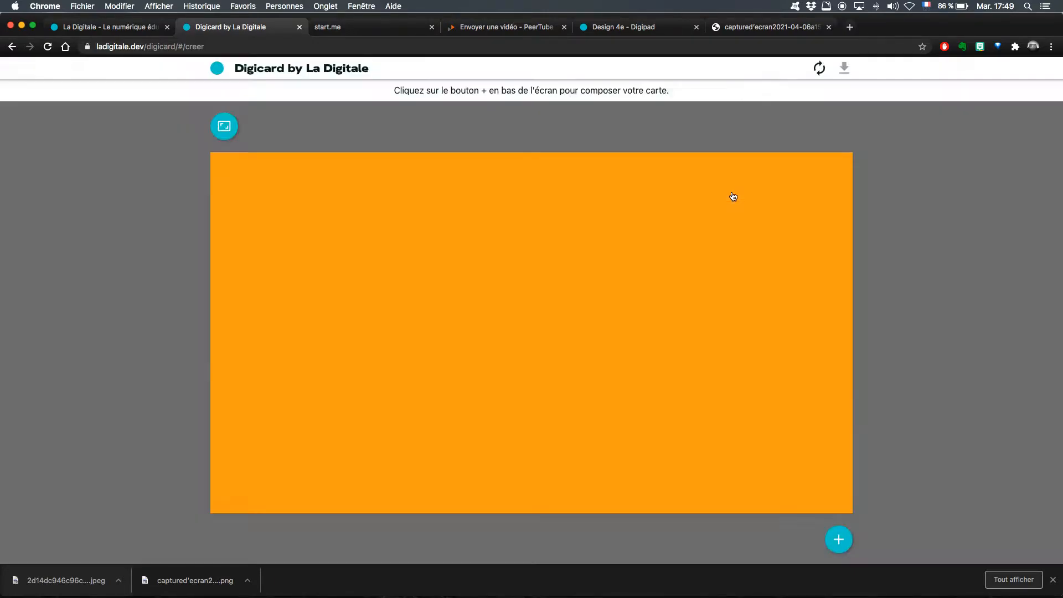
# Search Pixabay for "ORANGE" background images and browse the next page of results
pyautogui.click(838, 538)
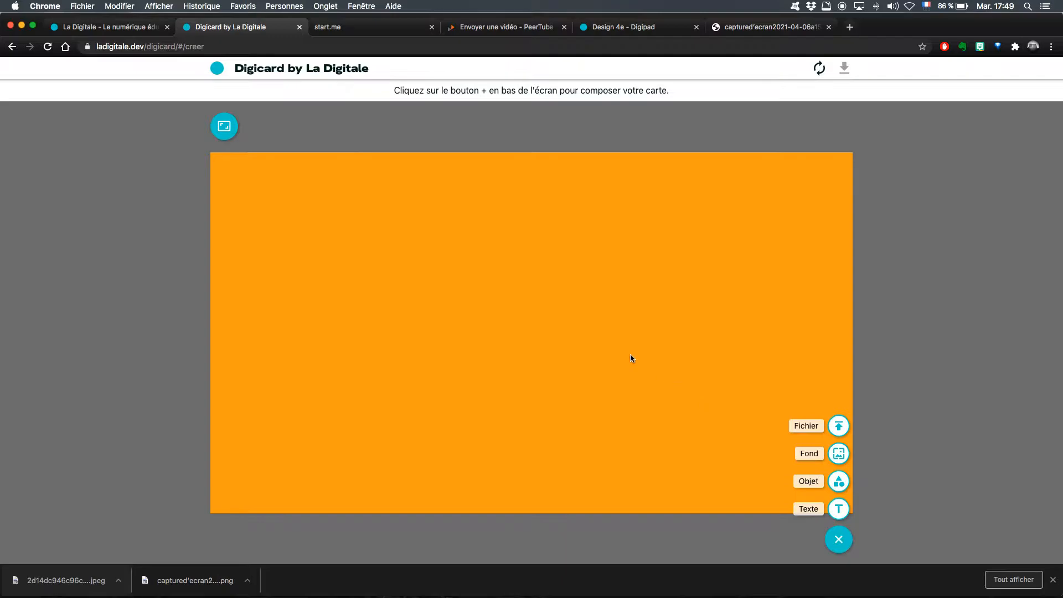
pyautogui.click(840, 455)
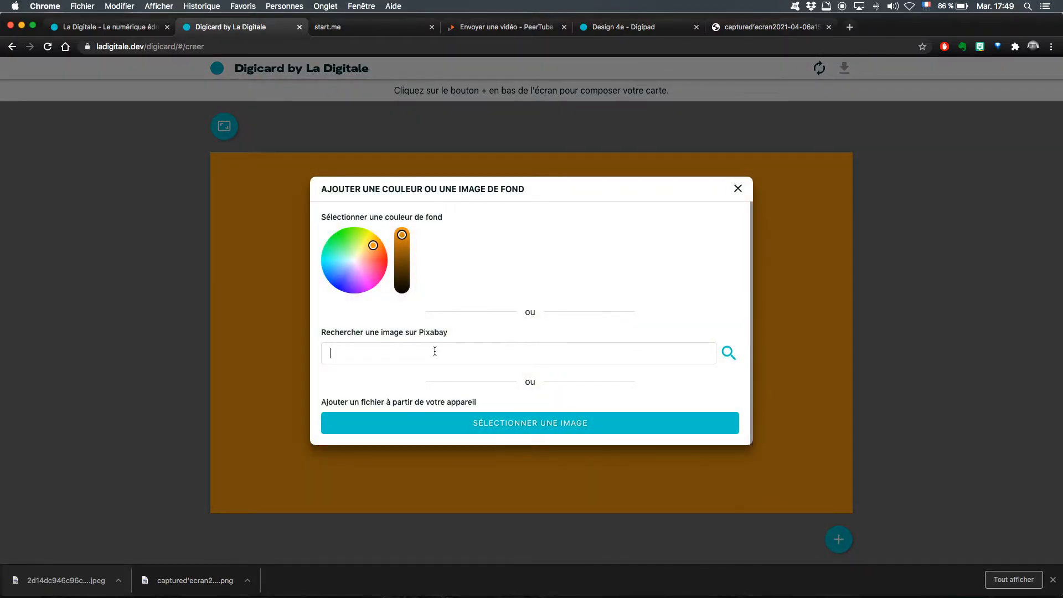
pyautogui.write('OR')
pyautogui.click(729, 354)
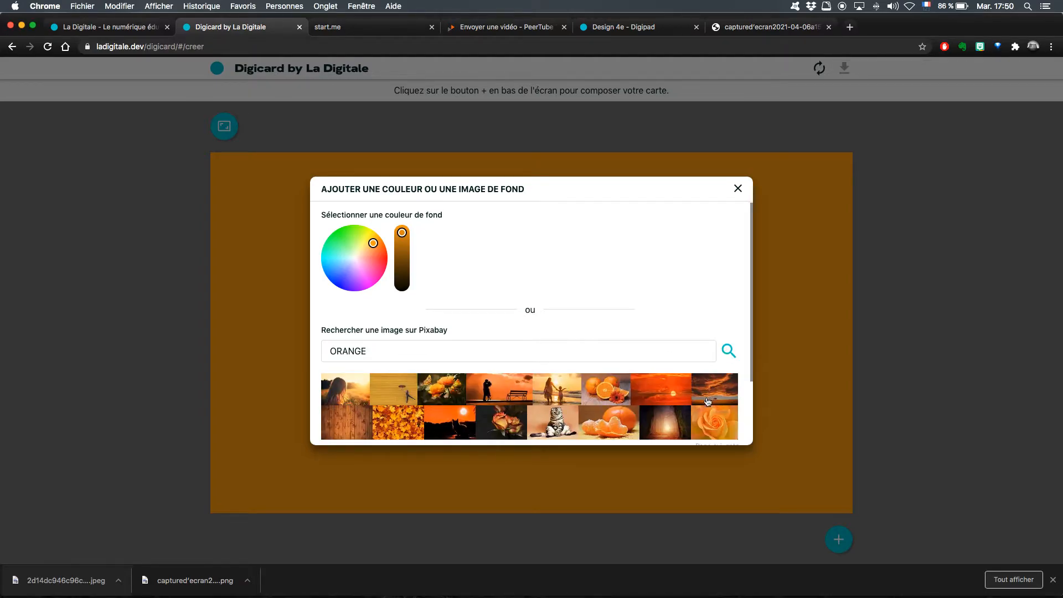
pyautogui.scroll(-1, 720, 404)
pyautogui.click(719, 431)
pyautogui.scroll(-3, 533, 399)
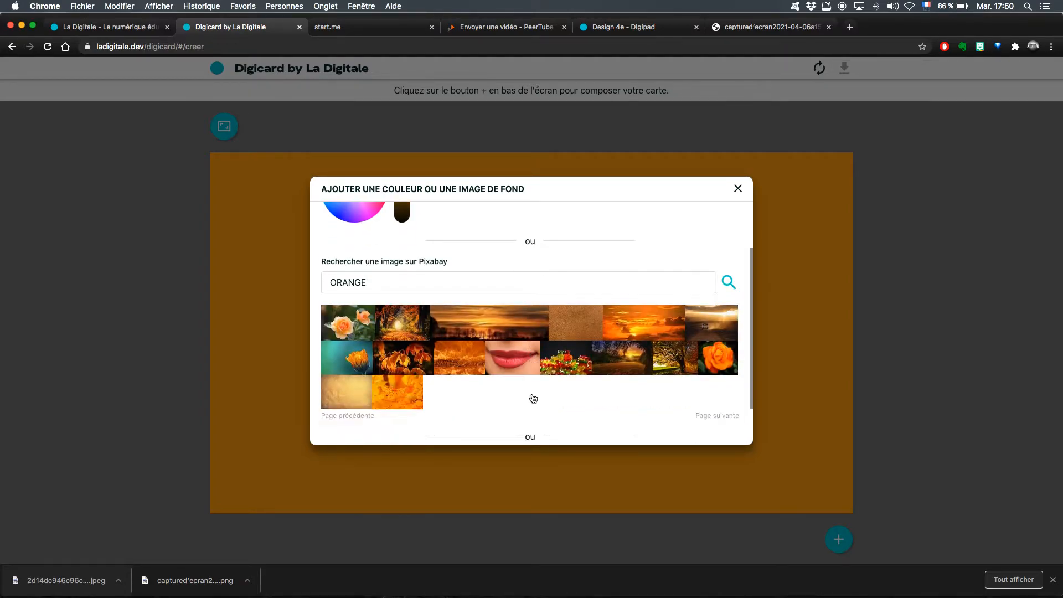
# Set the card background from the local image file la-couleur-orange-dans-la-m.jpeg
pyautogui.click(523, 436)
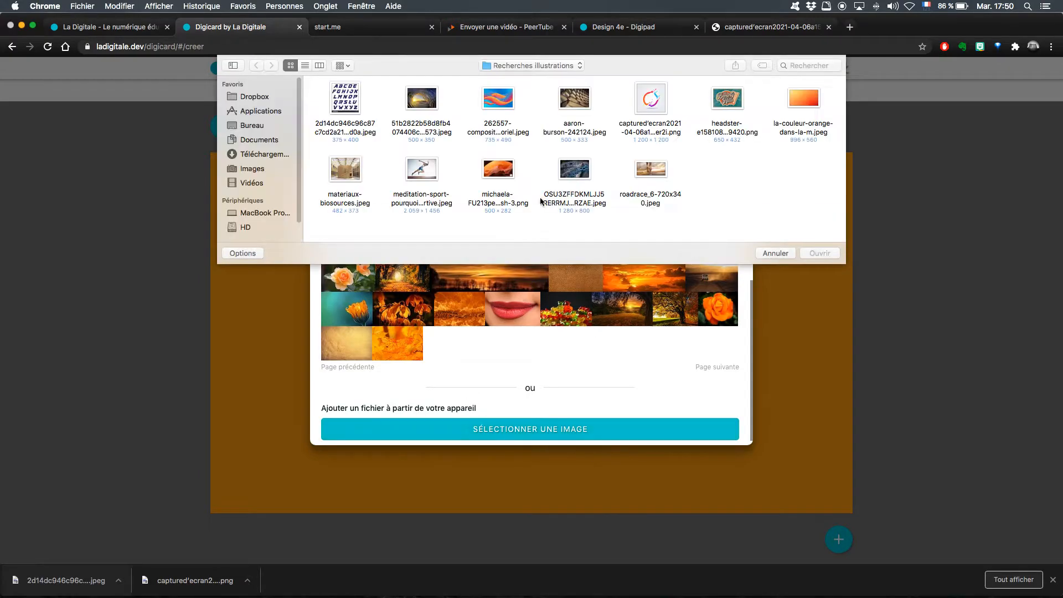
pyautogui.click(800, 107)
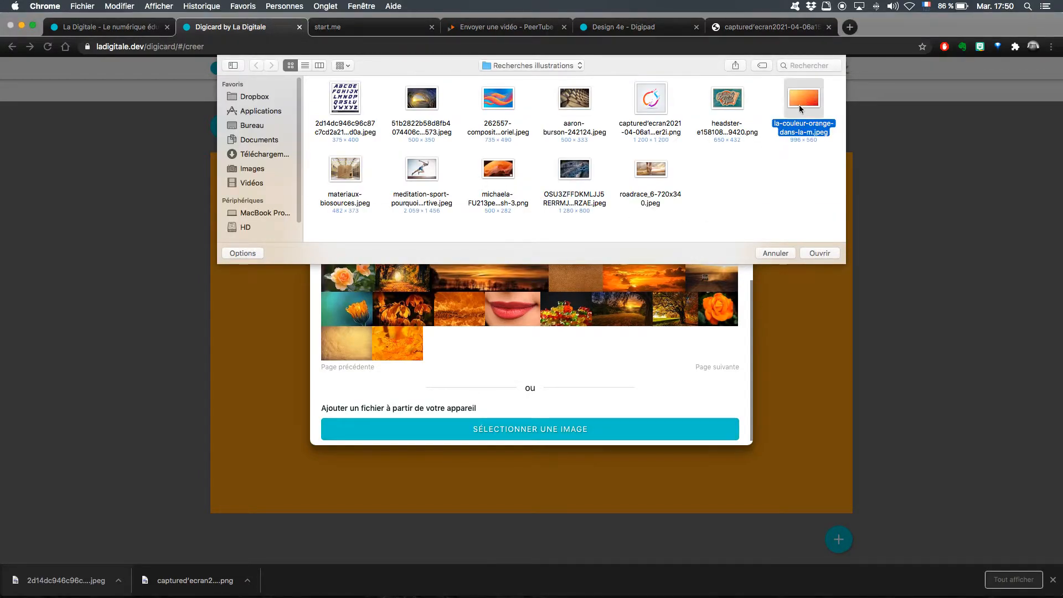
pyautogui.click(812, 254)
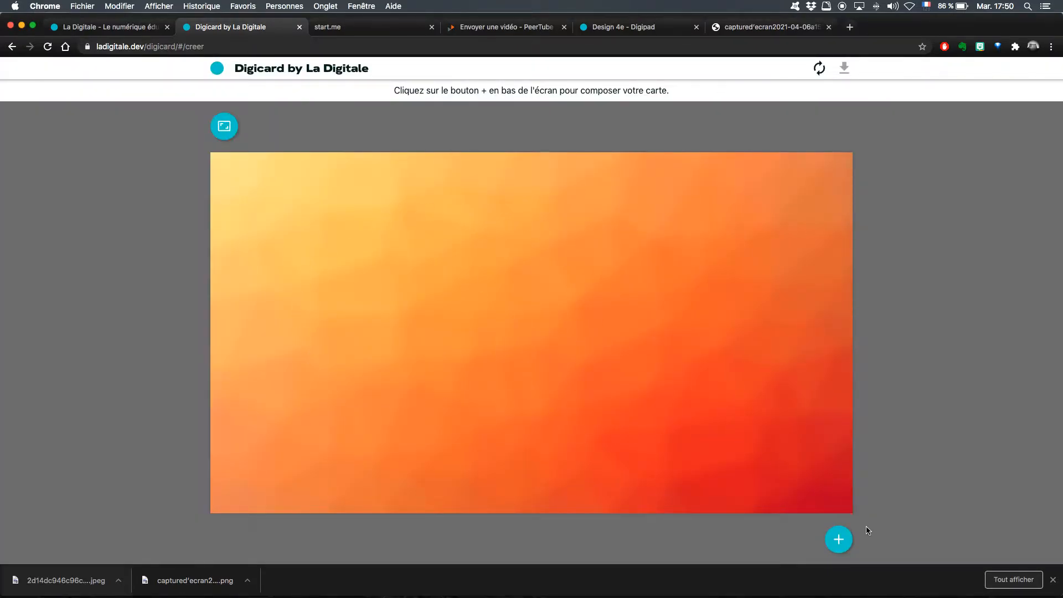
# Switch to the Design 4e Digipad board, look through its reference images, and return to the Digicard card
pyautogui.click(838, 542)
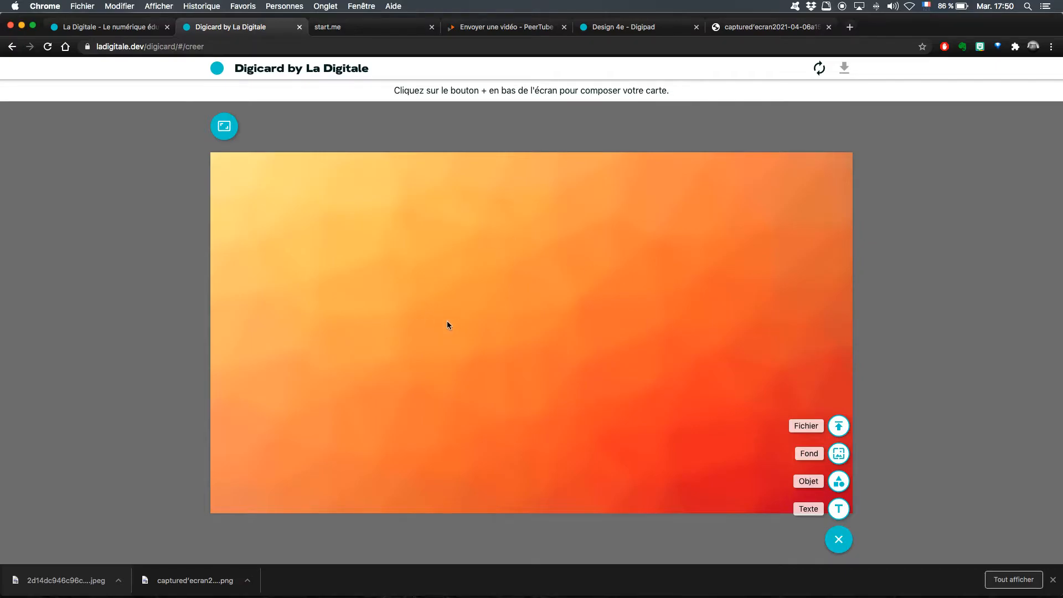
pyautogui.click(622, 26)
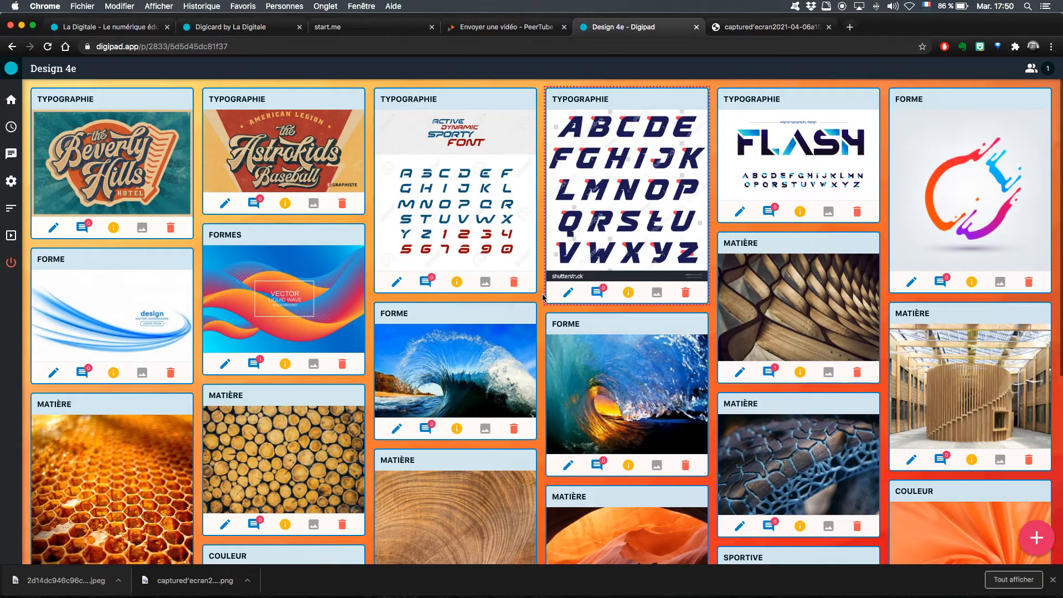
pyautogui.scroll(-5, 529, 246)
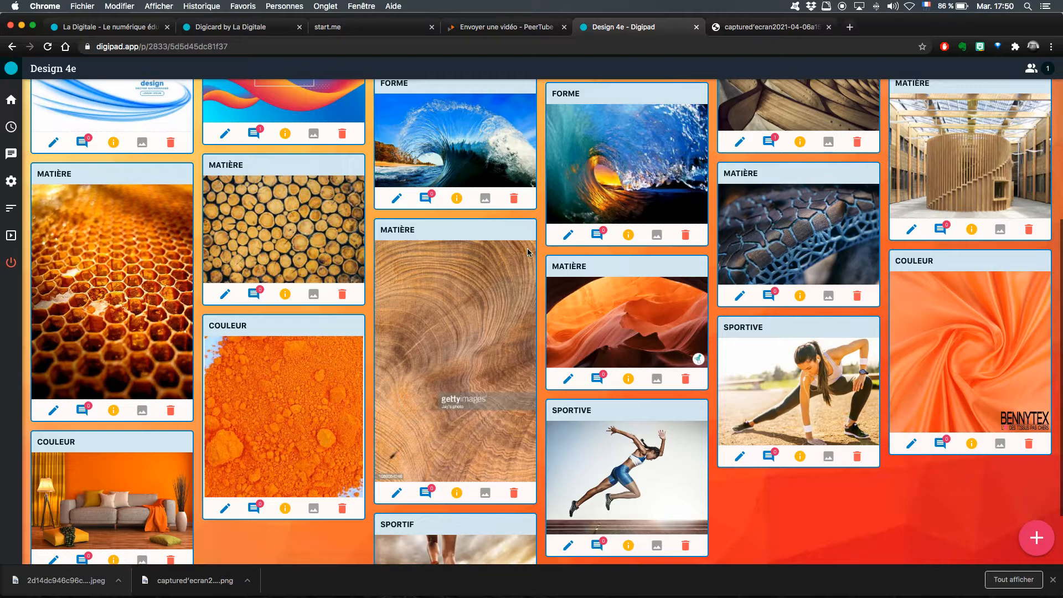
pyautogui.scroll(1, 528, 252)
pyautogui.click(238, 27)
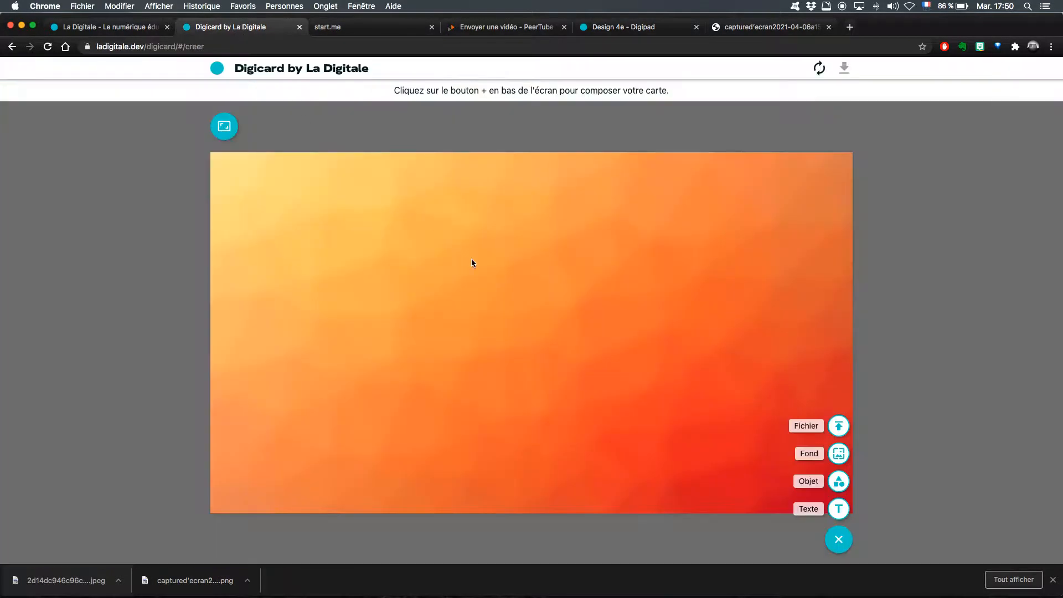
# Add the local sunset wave photo to the card, enlarged and placed in the card's lower right area
pyautogui.click(838, 426)
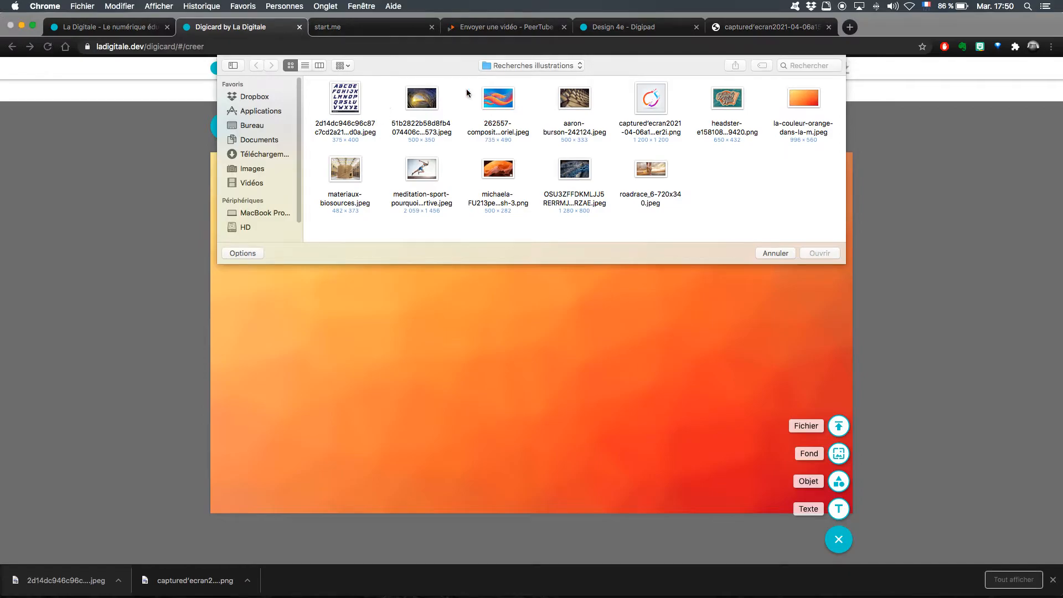
pyautogui.click(434, 102)
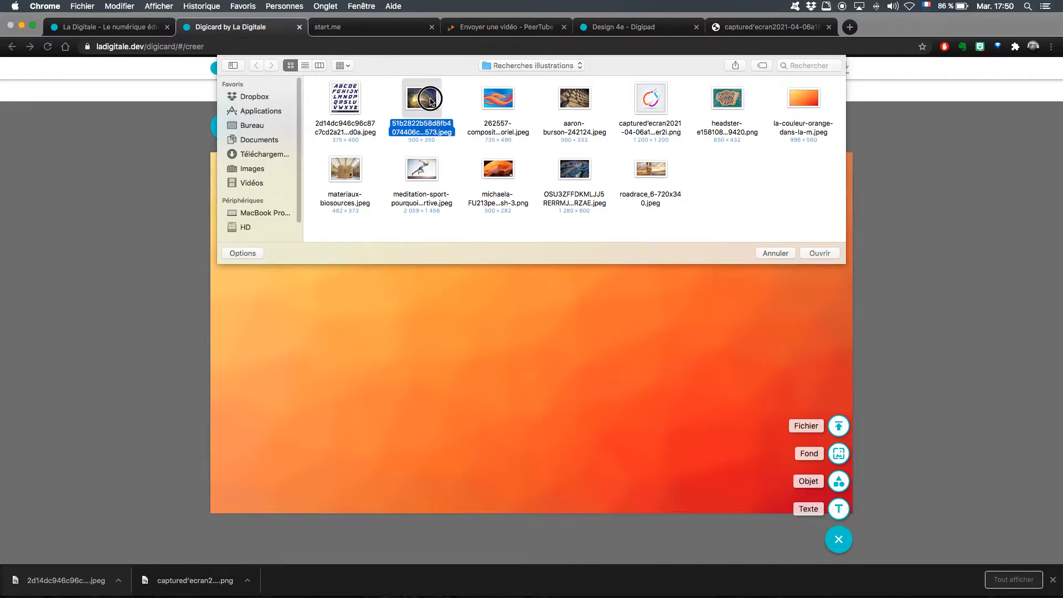
pyautogui.click(819, 253)
pyautogui.moveTo(318, 242); pyautogui.dragTo(613, 324)
# Try tilting the wave photo counter-clockwise, deselect it, and undo the rotation
pyautogui.moveTo(707, 298); pyautogui.dragTo(677, 314)
pyautogui.click(323, 166)
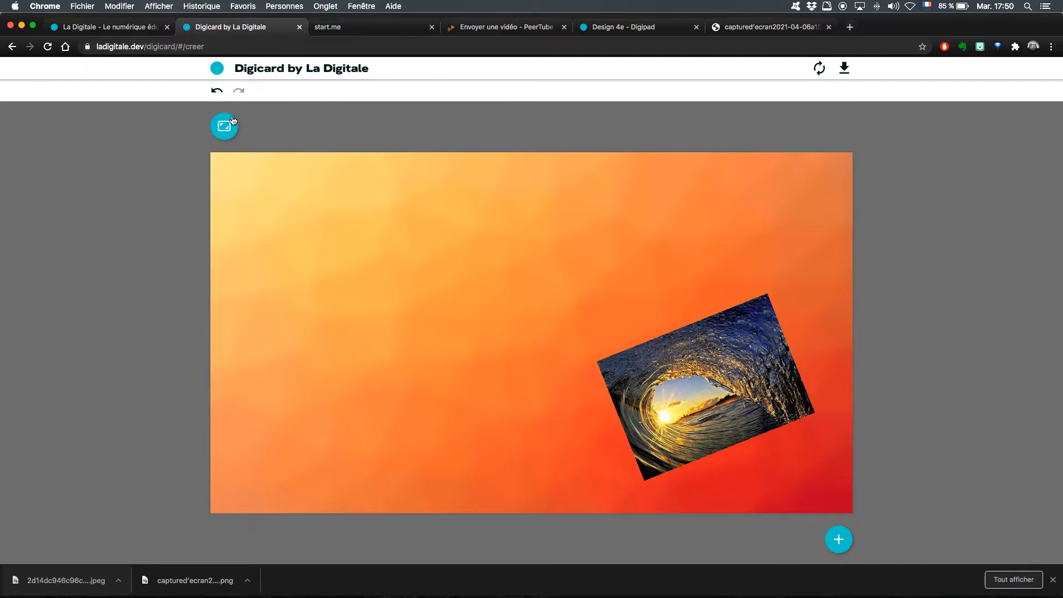
pyautogui.click(217, 92)
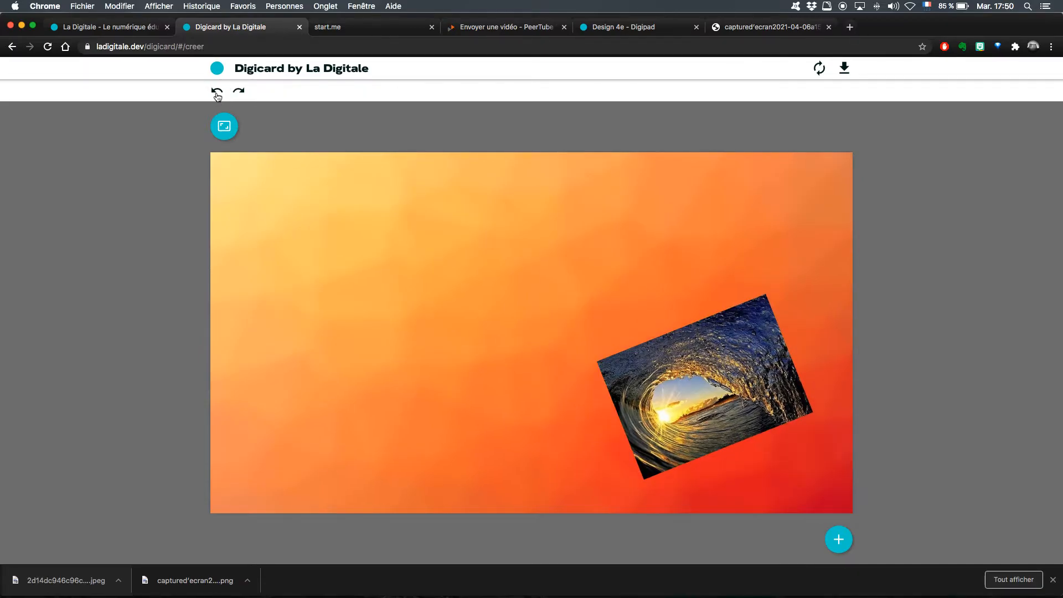
pyautogui.click(217, 92)
# Add two local images to the card: the blue and orange vector waves and aaron-burson-242124.jpeg
pyautogui.click(837, 539)
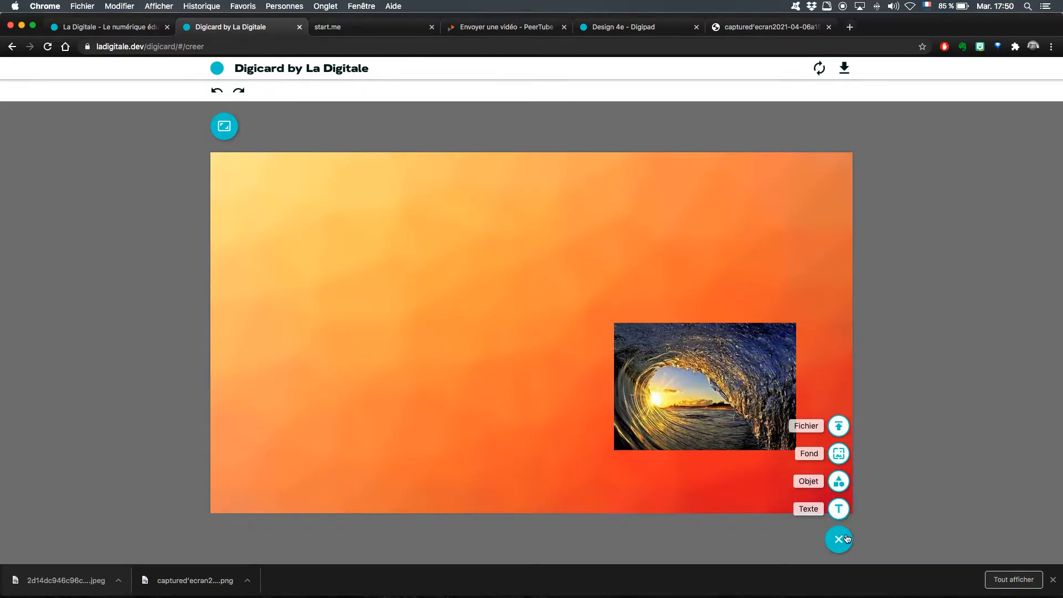
pyautogui.click(838, 427)
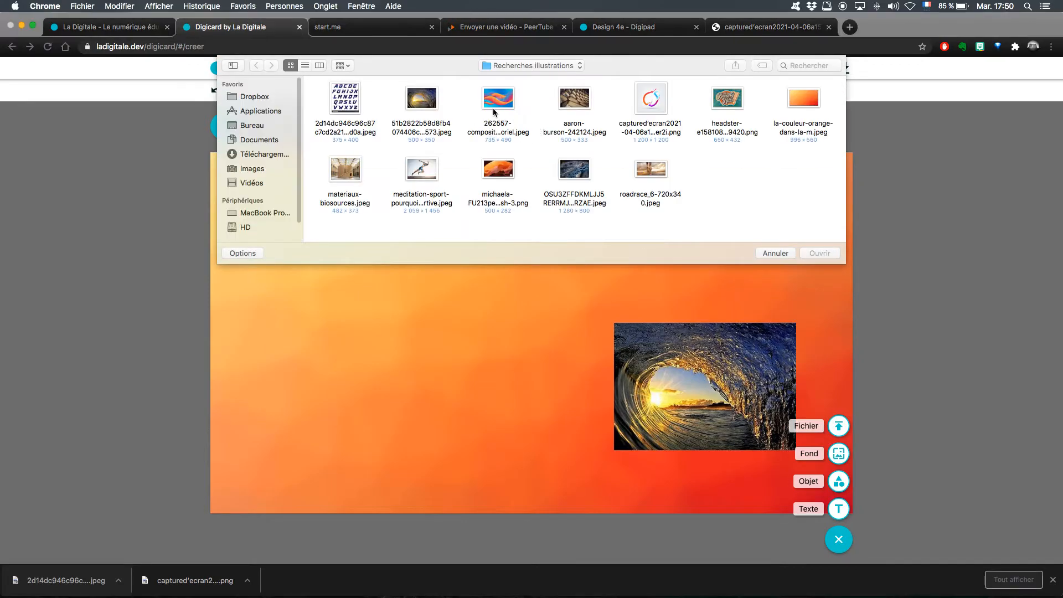
pyautogui.click(813, 252)
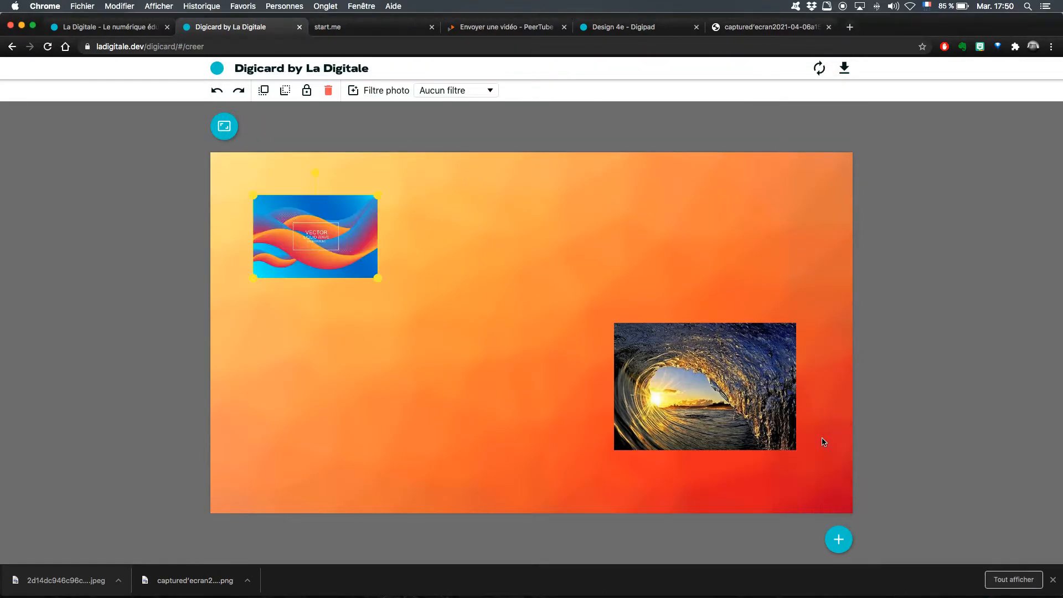
pyautogui.click(837, 540)
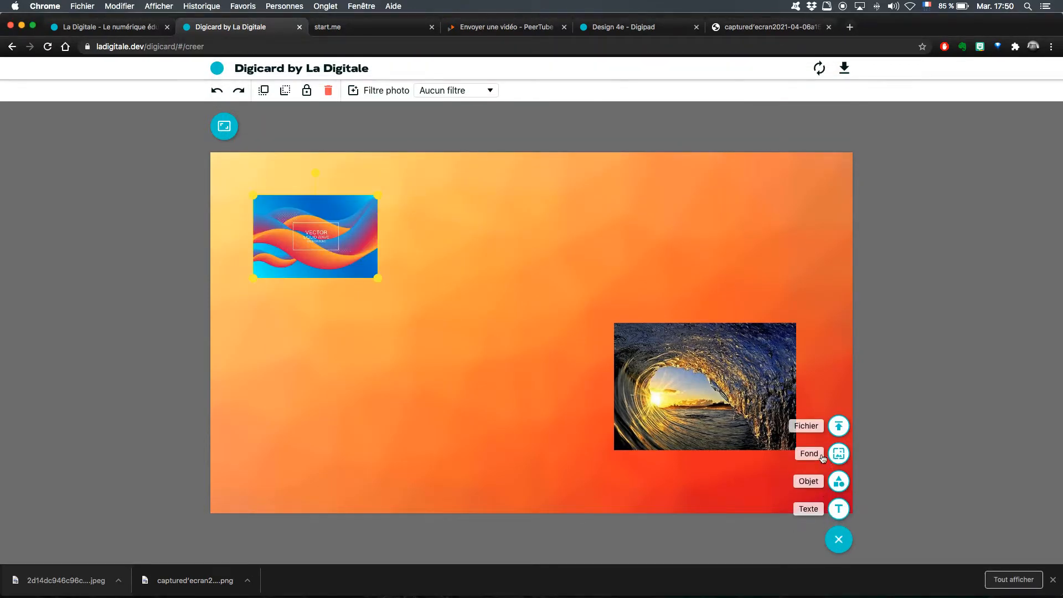
pyautogui.click(838, 426)
pyautogui.click(575, 100)
pyautogui.click(819, 253)
# Add two more local images to the card: the Beverly Hills logo PNG and materiaux-biosources.jpeg
pyautogui.click(836, 540)
pyautogui.click(838, 426)
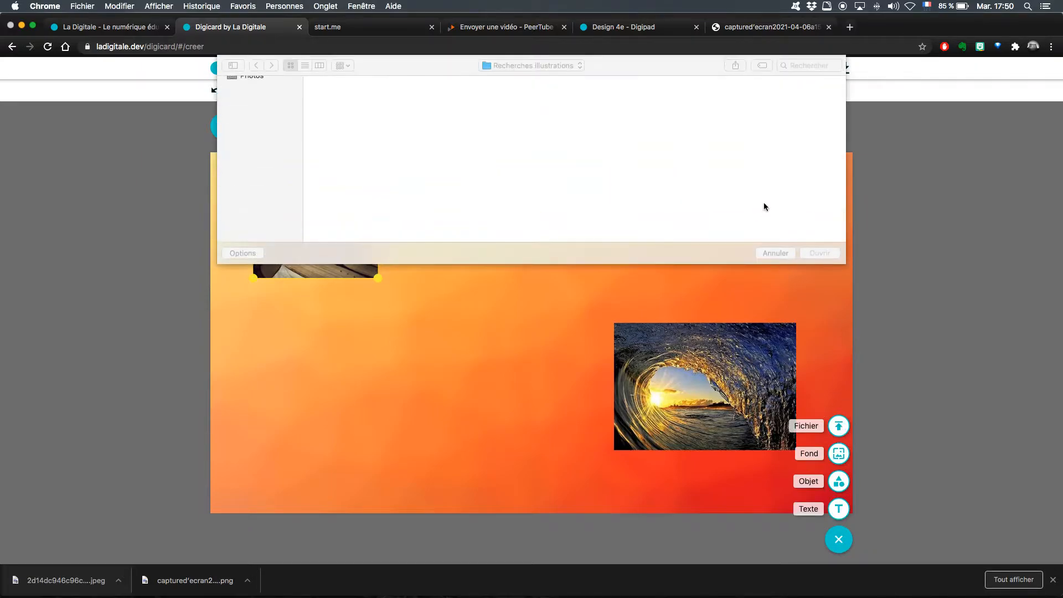
pyautogui.click(727, 99)
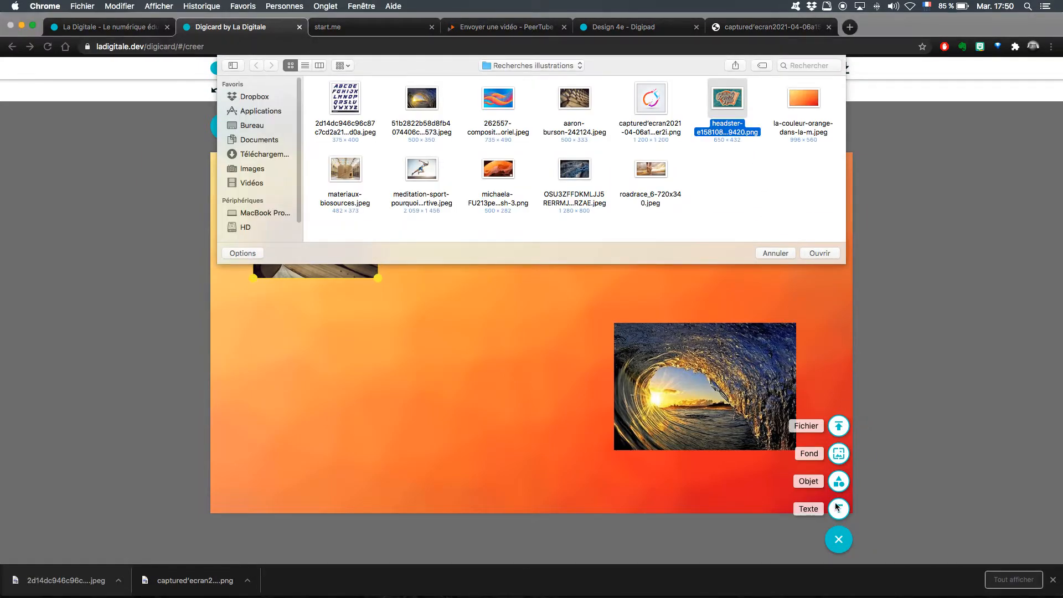
pyautogui.press('Return')
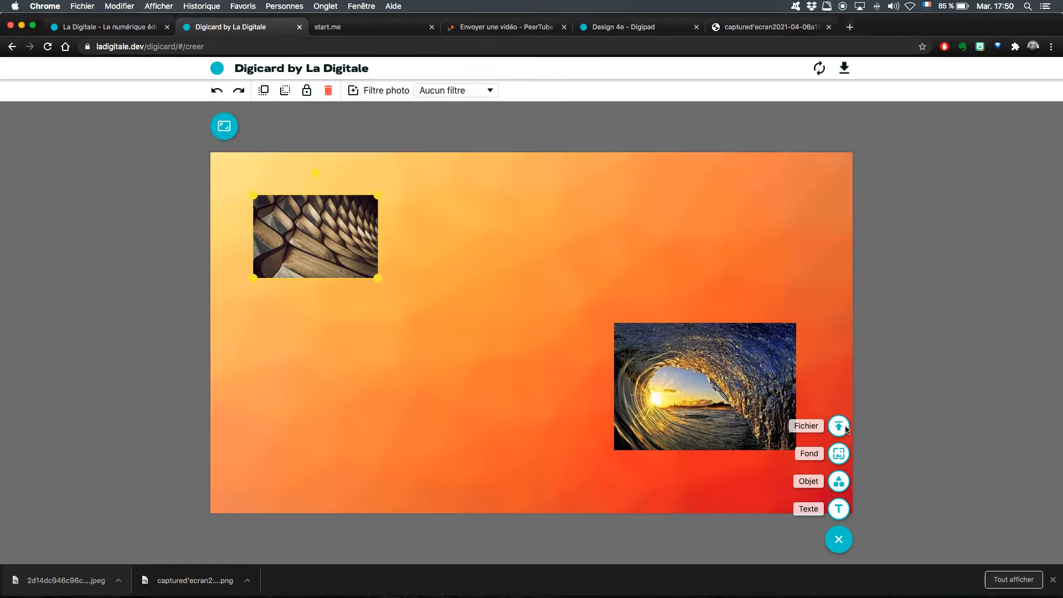
pyautogui.moveTo(847, 545)
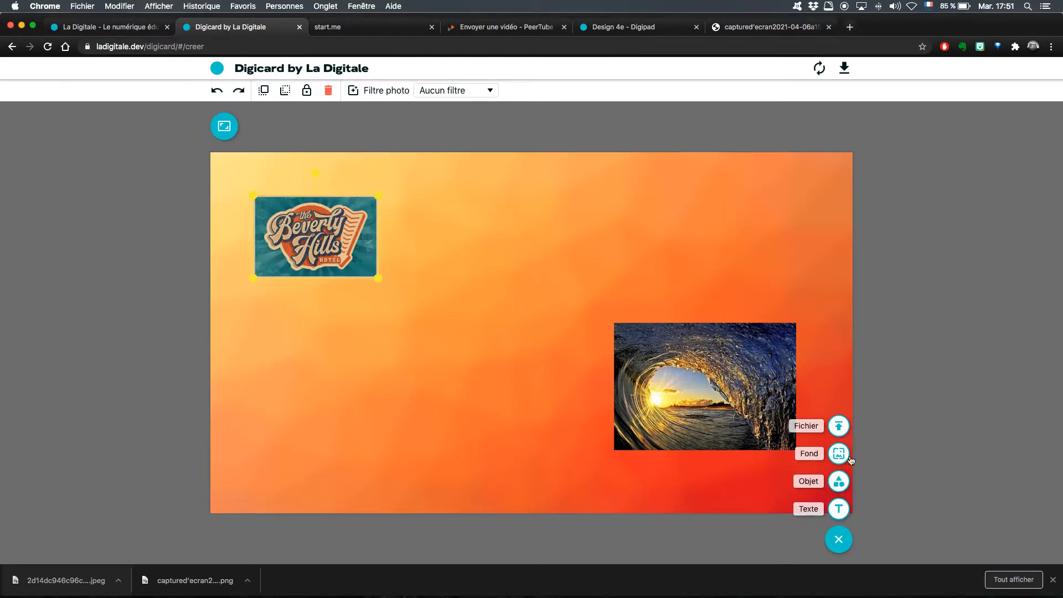
pyautogui.click(839, 425)
pyautogui.click(340, 168)
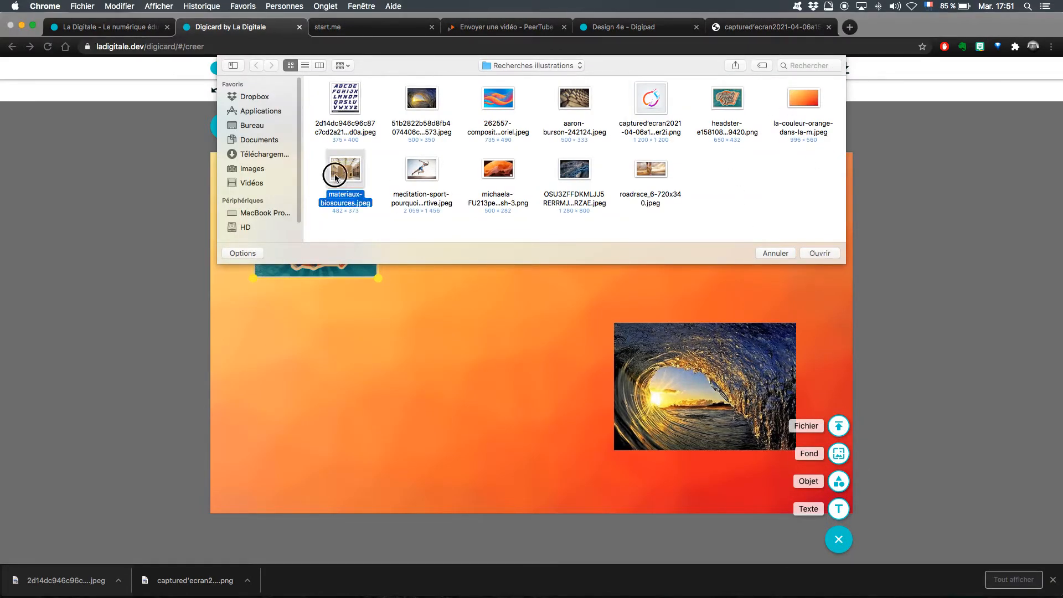
pyautogui.click(812, 253)
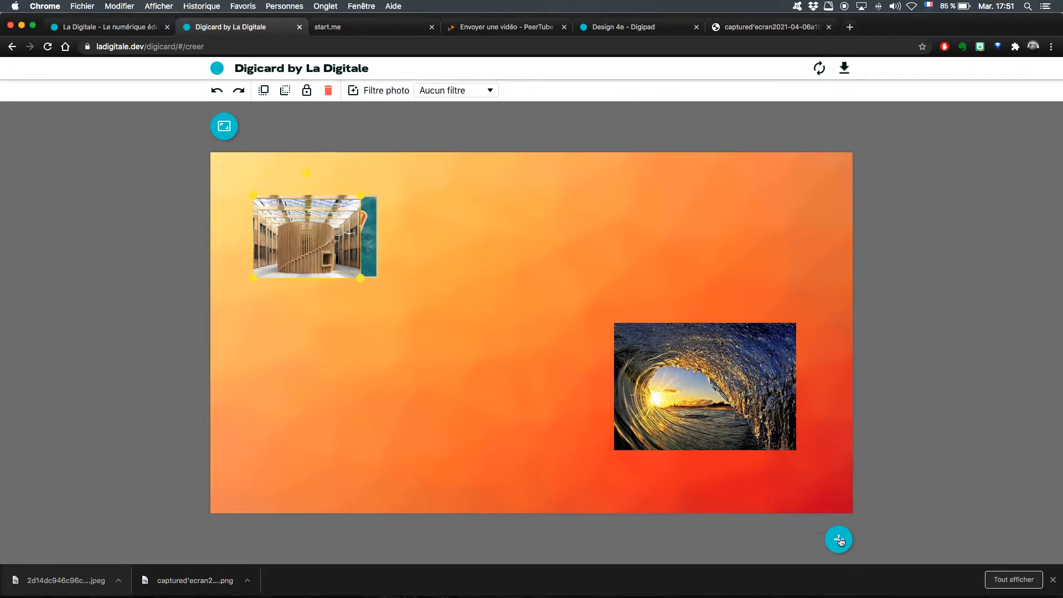
# Add the local photo of the leaping female athlete and the orange canyon PNG to the card
pyautogui.moveTo(839, 541)
pyautogui.click(839, 426)
pyautogui.click(422, 170)
pyautogui.click(821, 253)
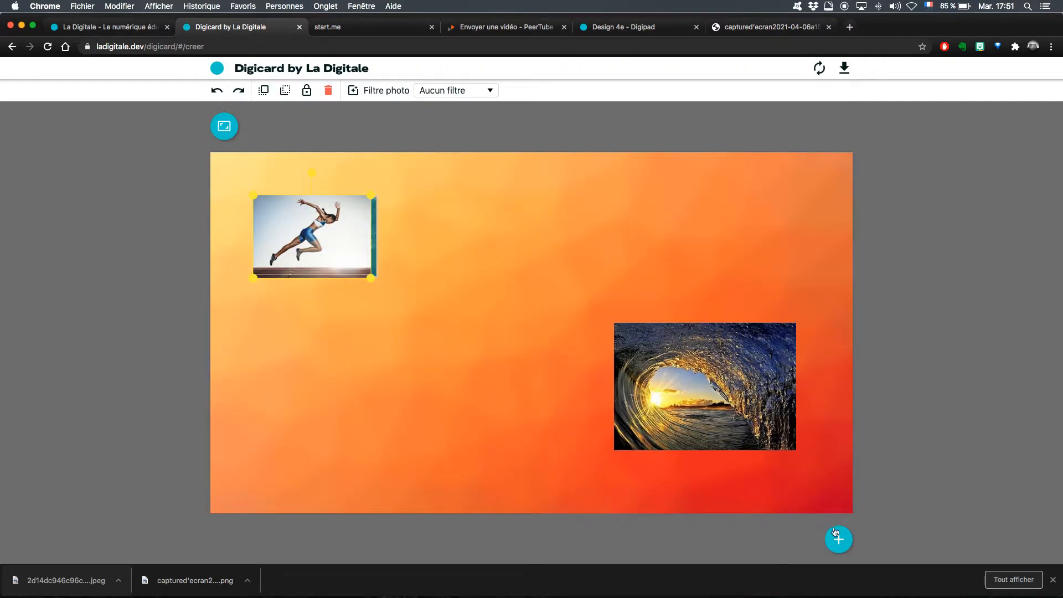
pyautogui.moveTo(836, 534)
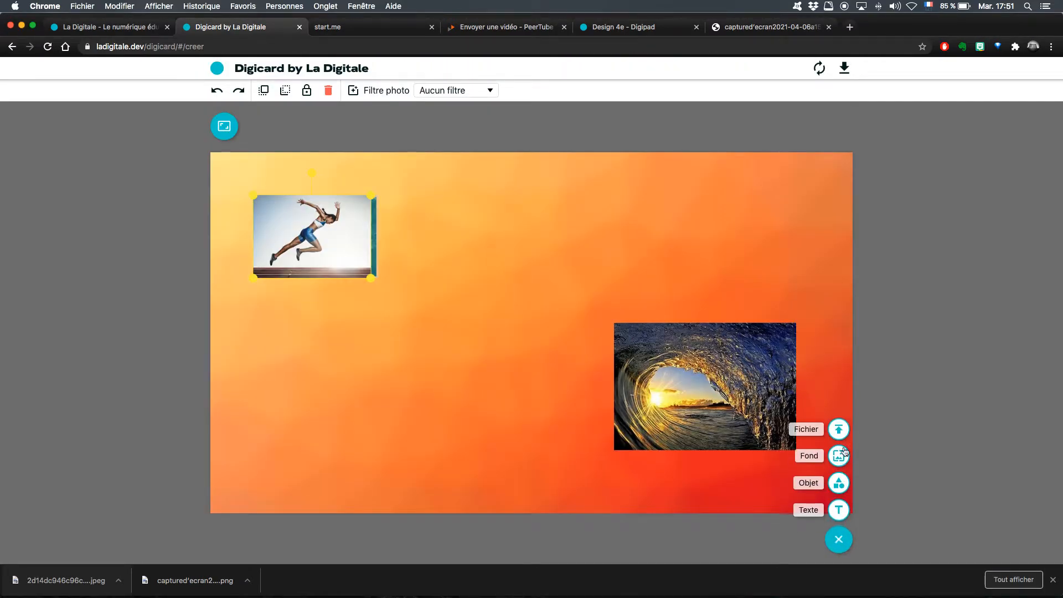
pyautogui.click(839, 425)
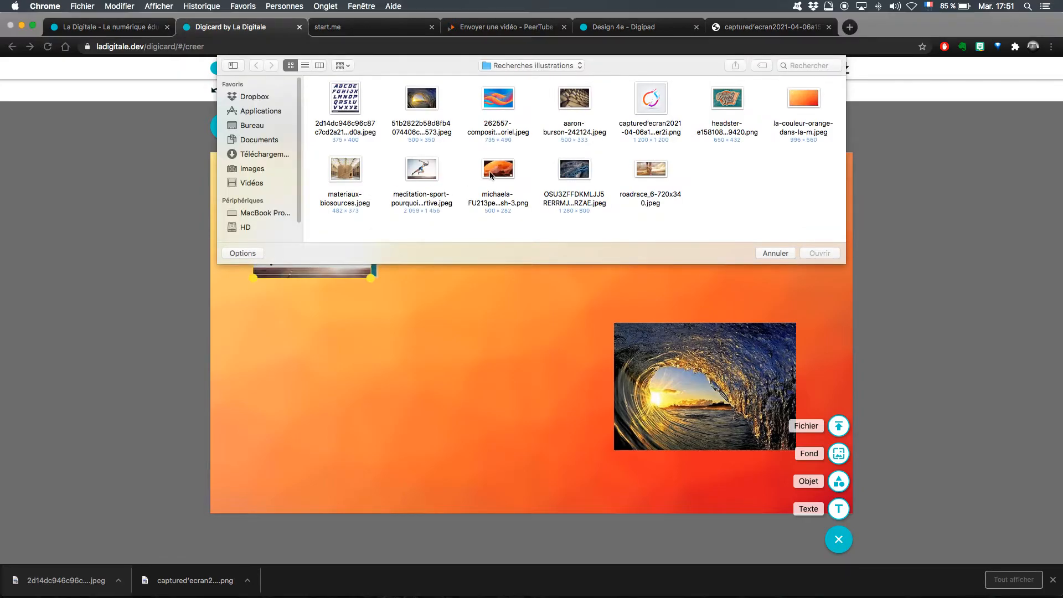
pyautogui.click(489, 175)
pyautogui.click(821, 253)
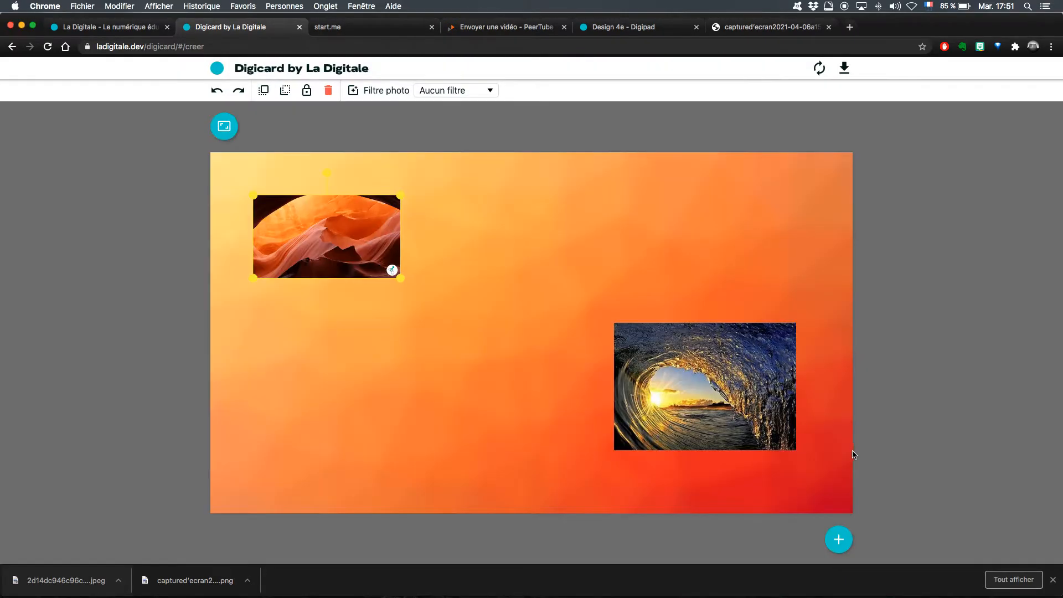
# Add two more local images to the card: the blue cracked-texture JPEG starting with OSU3ZFFDKMLJJ5 and roadrace_6-720x340.jpeg
pyautogui.moveTo(838, 539)
pyautogui.click(839, 428)
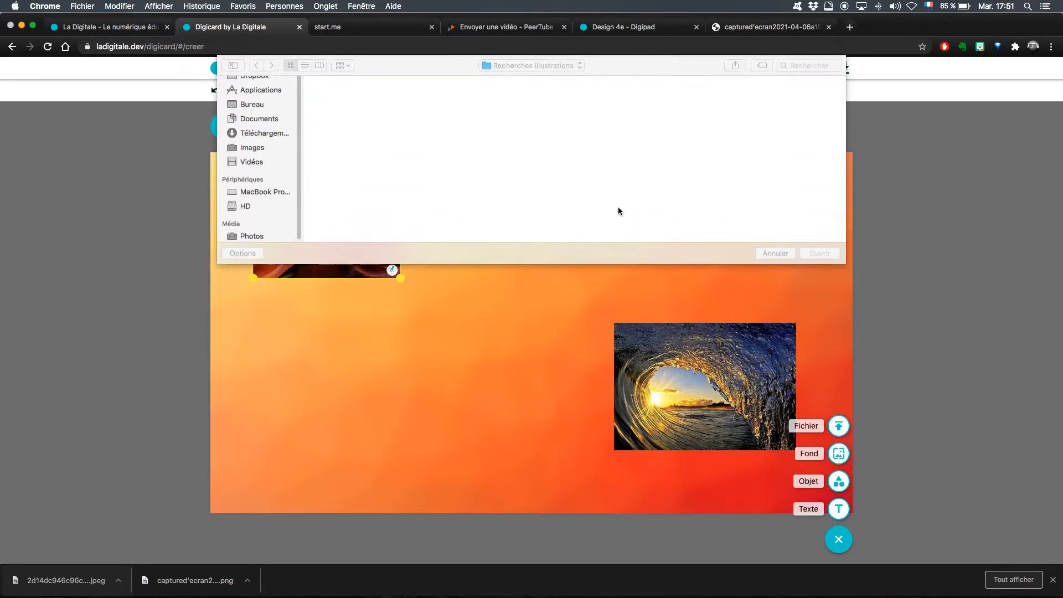
pyautogui.click(575, 175)
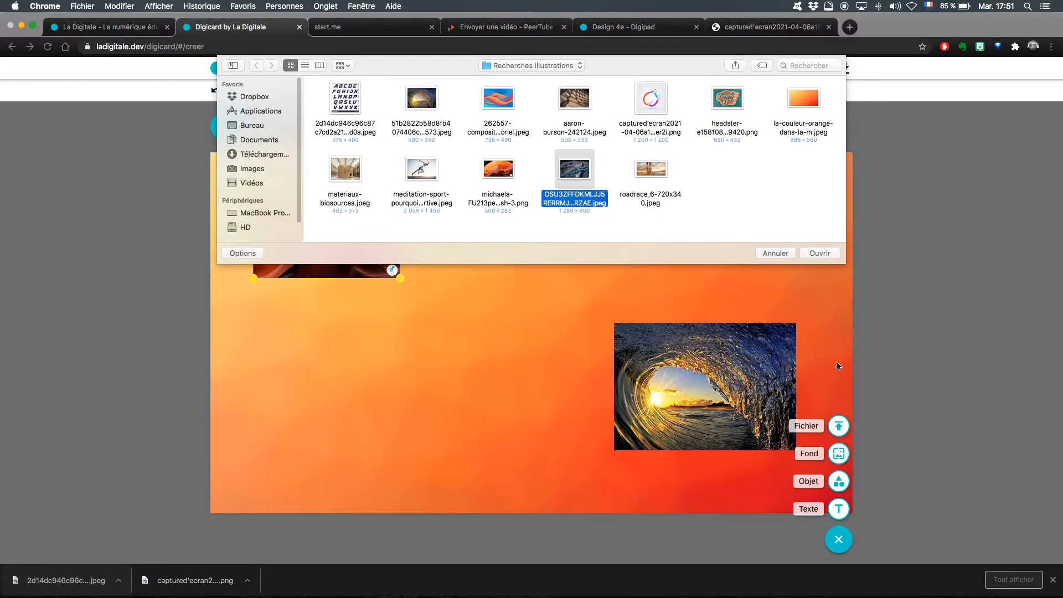
pyautogui.click(824, 255)
pyautogui.moveTo(838, 539)
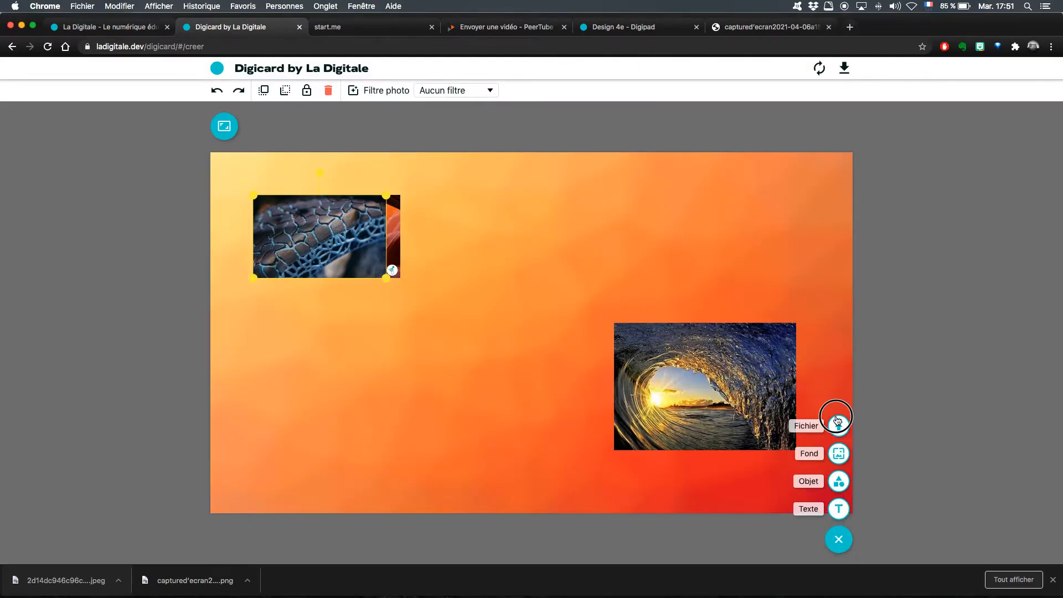
pyautogui.click(837, 422)
pyautogui.click(651, 169)
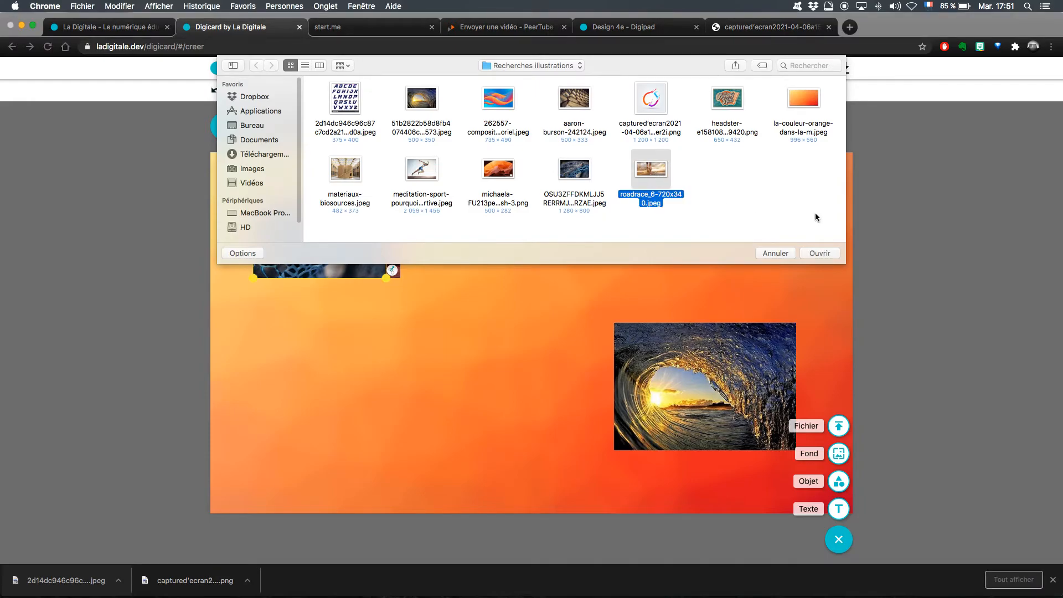
pyautogui.click(828, 256)
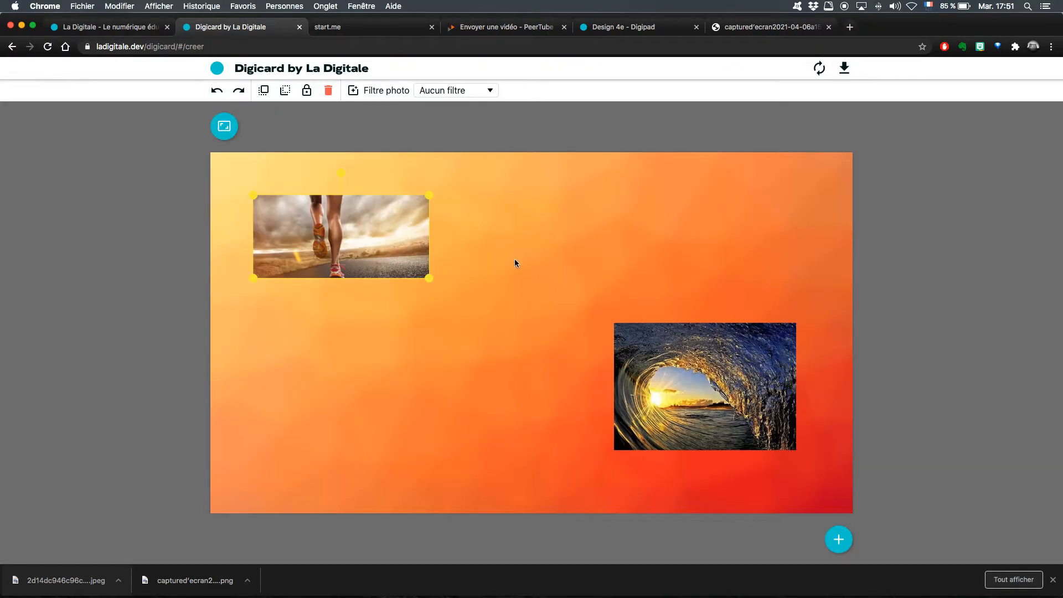
# Spread the stacked imported images across the card so that each one can be reached separately
pyautogui.moveTo(345, 223); pyautogui.dragTo(447, 382)
pyautogui.moveTo(348, 259); pyautogui.dragTo(534, 219)
pyautogui.moveTo(378, 220); pyautogui.dragTo(718, 230)
pyautogui.moveTo(355, 242); pyautogui.dragTo(773, 262)
pyautogui.moveTo(460, 403); pyautogui.dragTo(367, 425)
pyautogui.moveTo(339, 351); pyautogui.dragTo(318, 340)
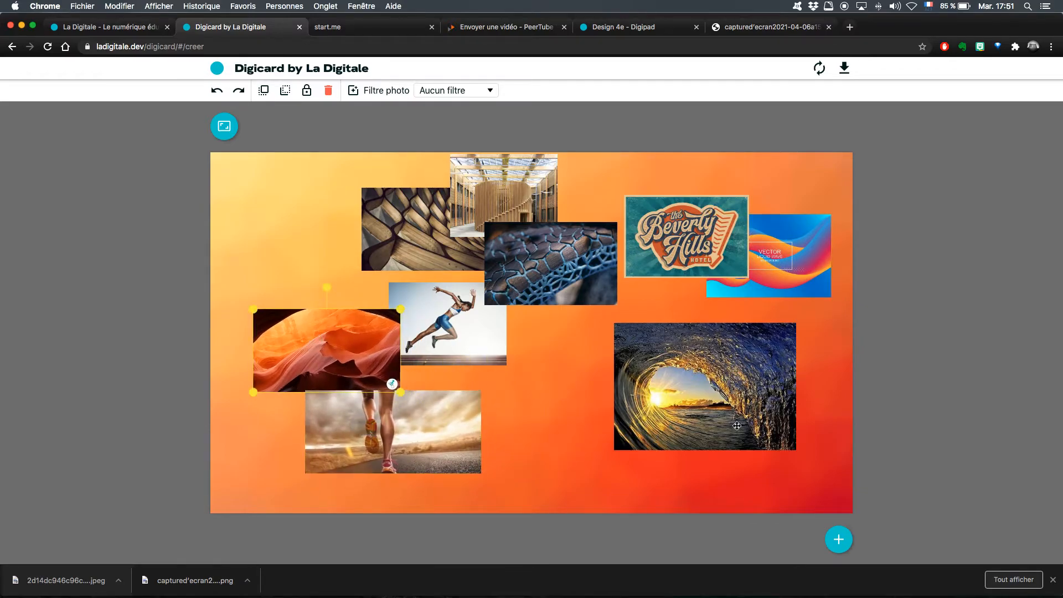
# Move the blue texture photo beside the wave, the Beverly Hills logo and wooden interior inward, and the curved-wood photo away from them
pyautogui.moveTo(591, 281); pyautogui.dragTo(633, 453)
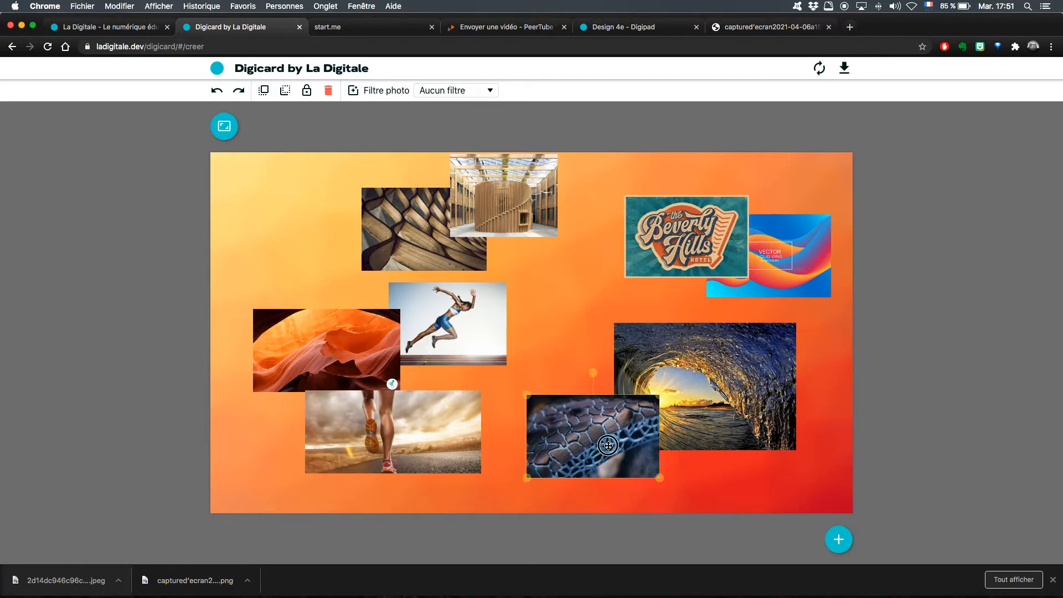
pyautogui.moveTo(664, 265); pyautogui.dragTo(605, 294)
pyautogui.moveTo(548, 212); pyautogui.dragTo(592, 303)
pyautogui.moveTo(433, 227); pyautogui.dragTo(369, 235)
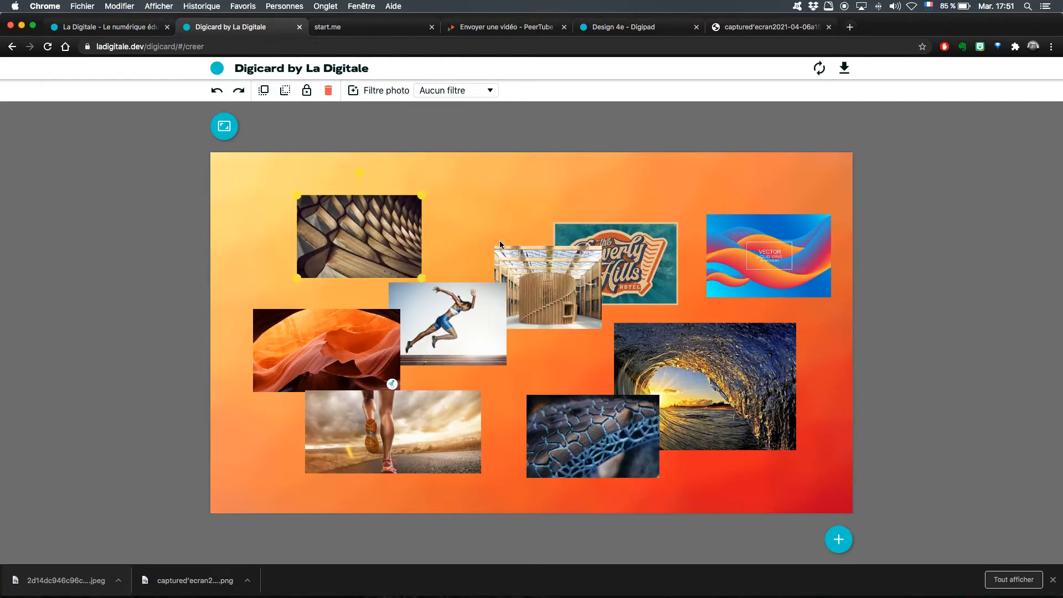
# Enlarge and reposition the curved-wood photo, then overlap its lower corner with the leaping athlete photo and bring the athlete to the front
pyautogui.moveTo(306, 275); pyautogui.dragTo(237, 315)
pyautogui.moveTo(369, 238); pyautogui.dragTo(394, 248)
pyautogui.moveTo(484, 330); pyautogui.dragTo(461, 313)
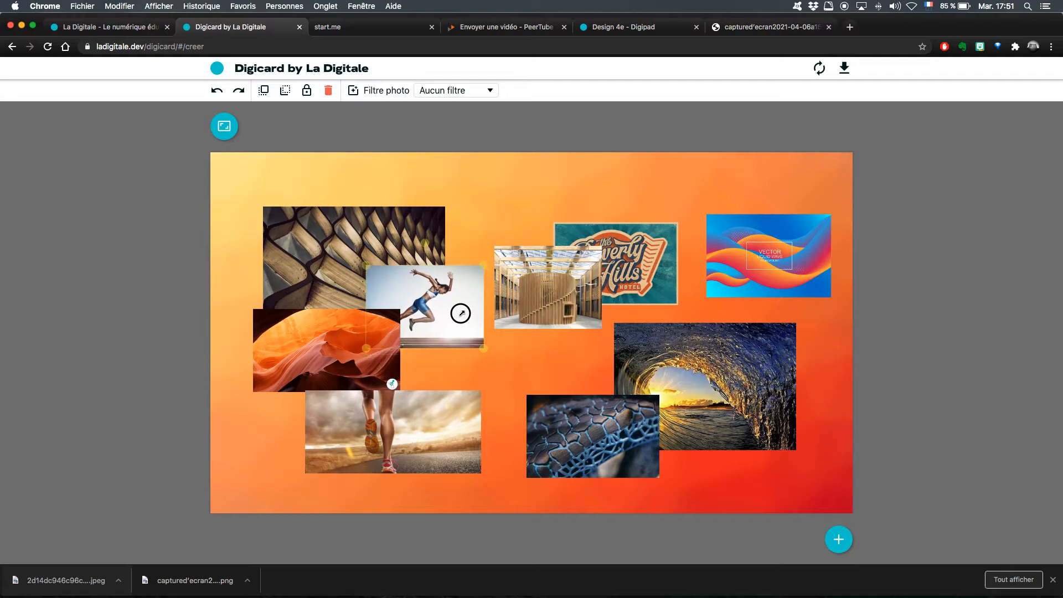
pyautogui.click(265, 97)
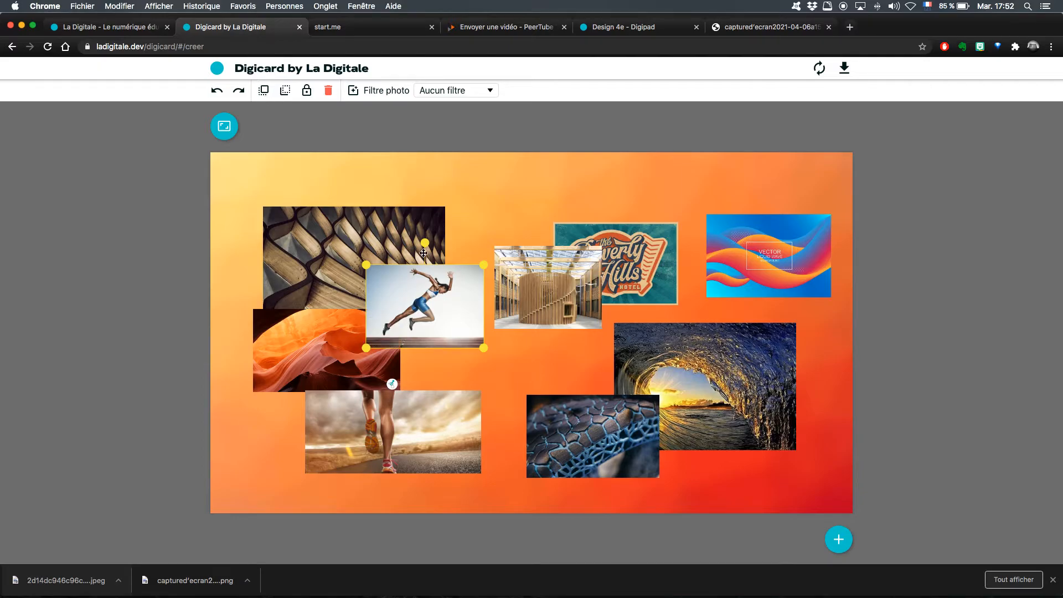
# Reposition the athlete, wooden interior, runner's legs and blue texture photos closer to the centre of the collage
pyautogui.moveTo(440, 314); pyautogui.dragTo(465, 338)
pyautogui.moveTo(573, 304); pyautogui.dragTo(549, 266)
pyautogui.moveTo(443, 439); pyautogui.dragTo(474, 445)
pyautogui.moveTo(575, 449); pyautogui.dragTo(572, 407)
# Bring the Beverly Hills logo to the front and place it over the edge of the wooden interior photo
pyautogui.moveTo(615, 260); pyautogui.dragTo(618, 244)
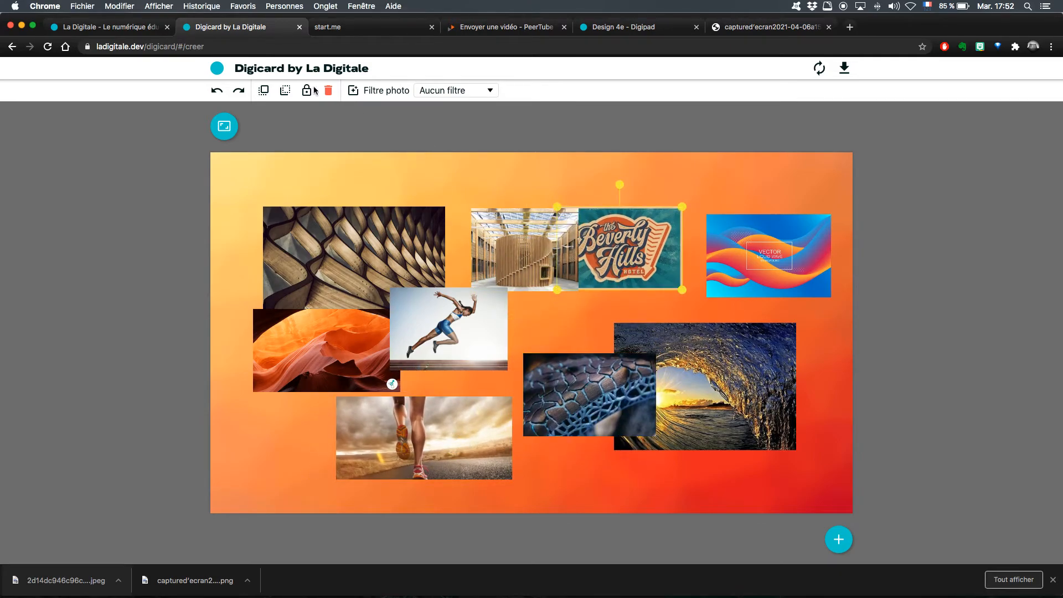
pyautogui.click(262, 91)
pyautogui.moveTo(647, 250); pyautogui.dragTo(644, 277)
# Tighten the collage by moving the vector waves, blue texture, athlete and runner's legs images against their neighbours
pyautogui.moveTo(786, 272); pyautogui.dragTo(745, 310)
pyautogui.moveTo(621, 385); pyautogui.dragTo(600, 356)
pyautogui.moveTo(441, 363); pyautogui.dragTo(455, 388)
pyautogui.moveTo(454, 441); pyautogui.dragTo(433, 426)
# Bring the orange canyon photo to the front and shift the curved-wood photo toward the wooden interior
pyautogui.click(364, 354)
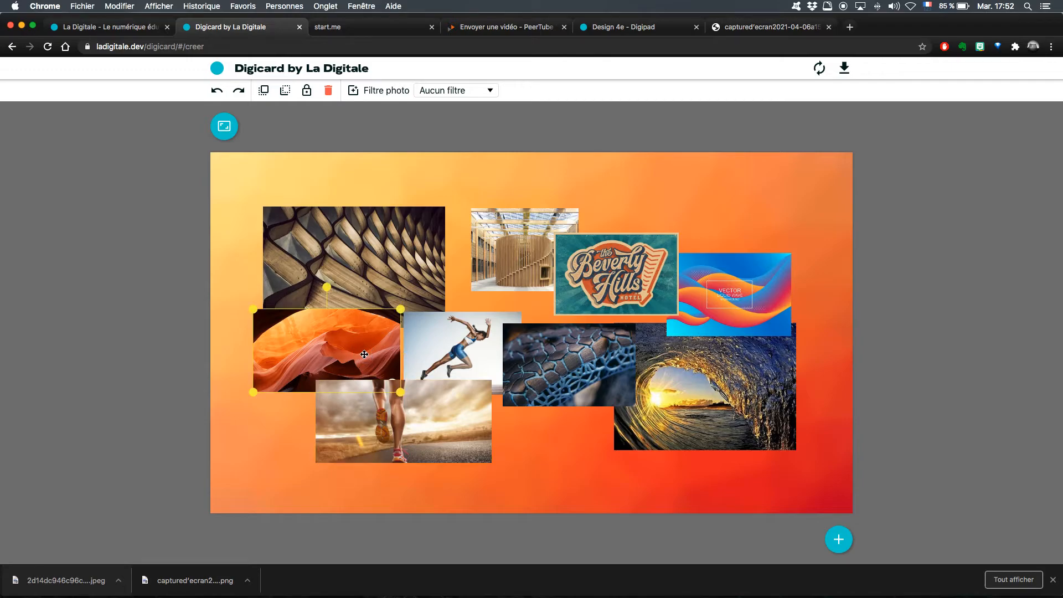
pyautogui.click(264, 95)
pyautogui.moveTo(398, 259); pyautogui.dragTo(431, 272)
# Enlarge the wooden interior photo, place it behind the curved-wood photo and Beverly Hills logo, and send it to the back
pyautogui.click(522, 253)
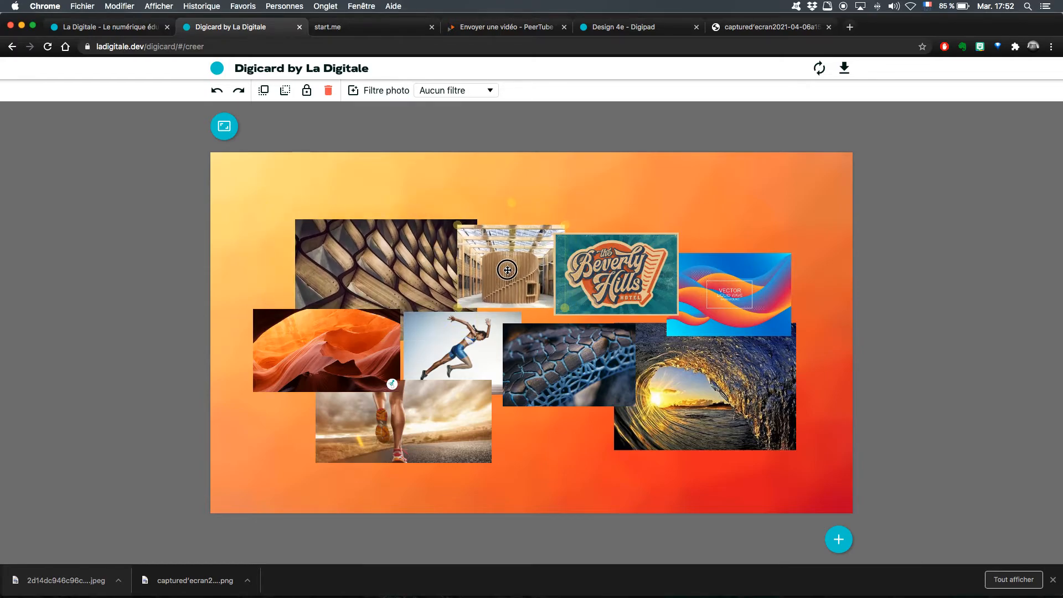
pyautogui.moveTo(467, 206); pyautogui.dragTo(384, 167)
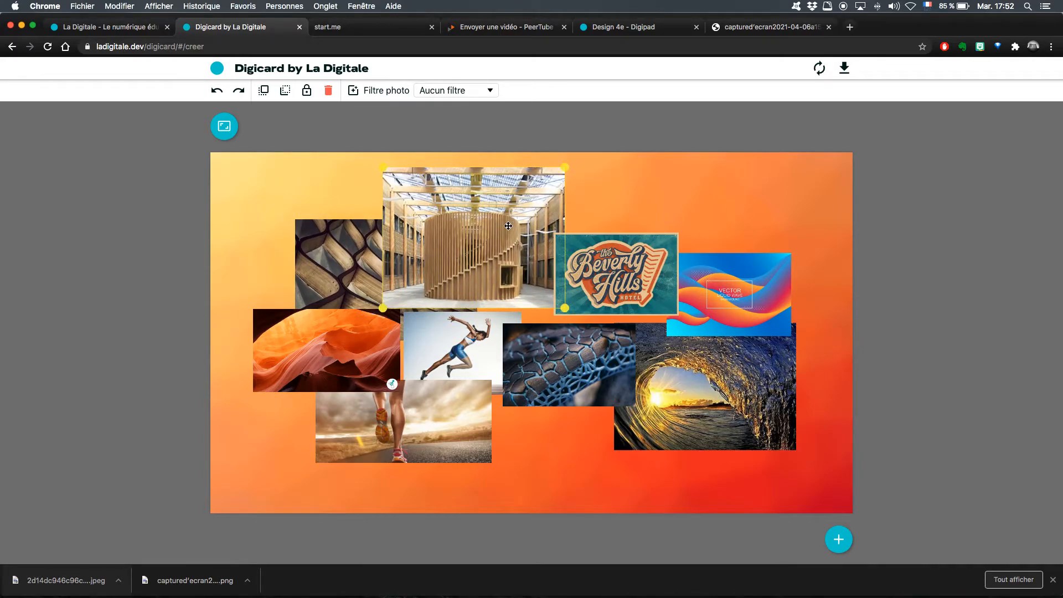
pyautogui.moveTo(476, 238); pyautogui.dragTo(524, 241)
pyautogui.click(286, 91)
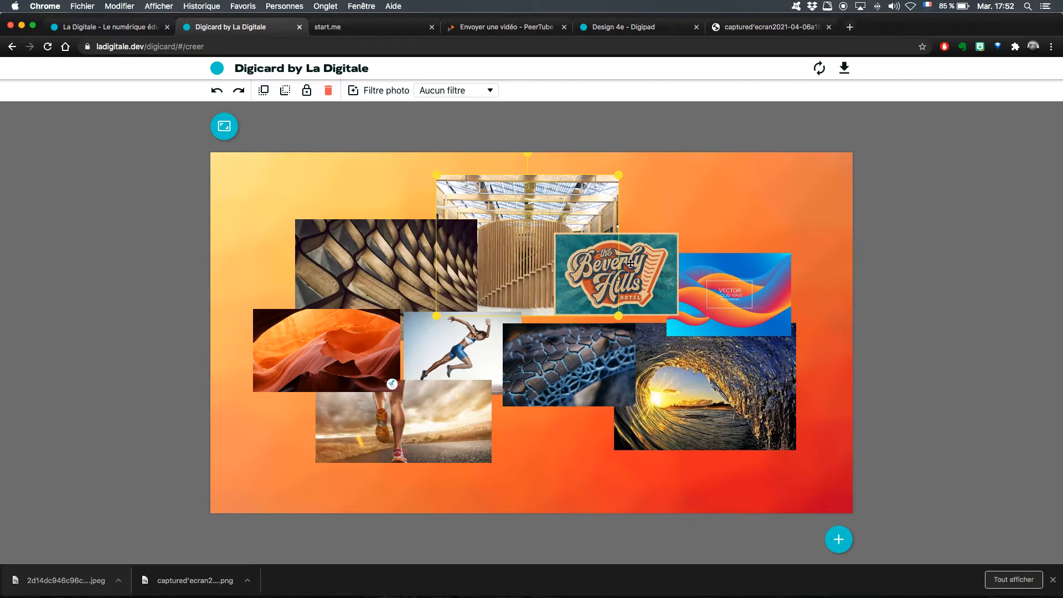
# Reposition the Beverly Hills logo, blue texture and wave photos to close the collage's gaps, and deselect everything
pyautogui.moveTo(659, 272); pyautogui.dragTo(705, 232)
pyautogui.moveTo(591, 362); pyautogui.dragTo(594, 345)
pyautogui.click(556, 454)
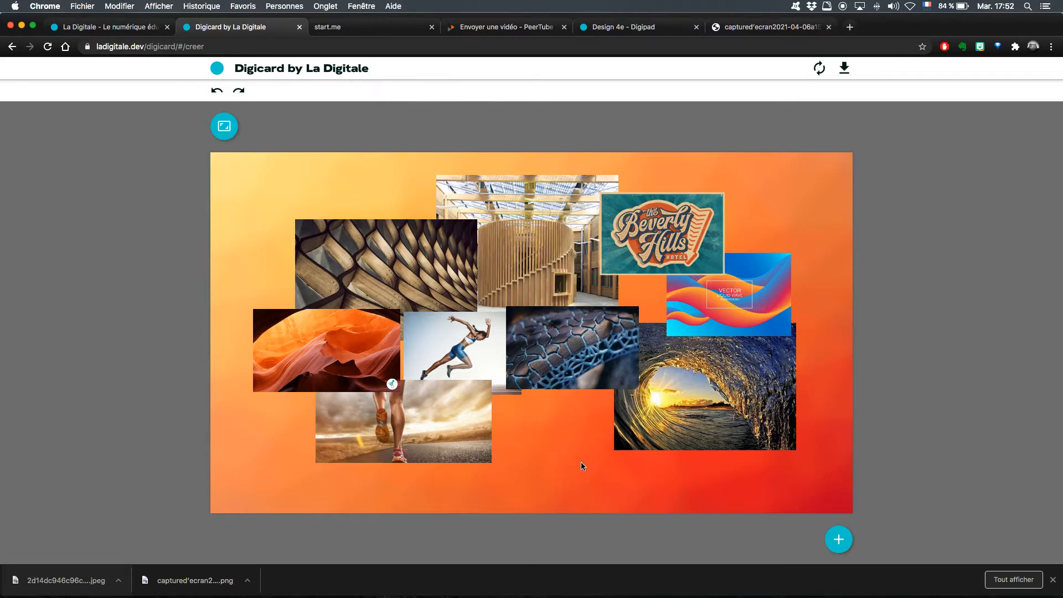
pyautogui.moveTo(626, 411); pyautogui.dragTo(613, 420)
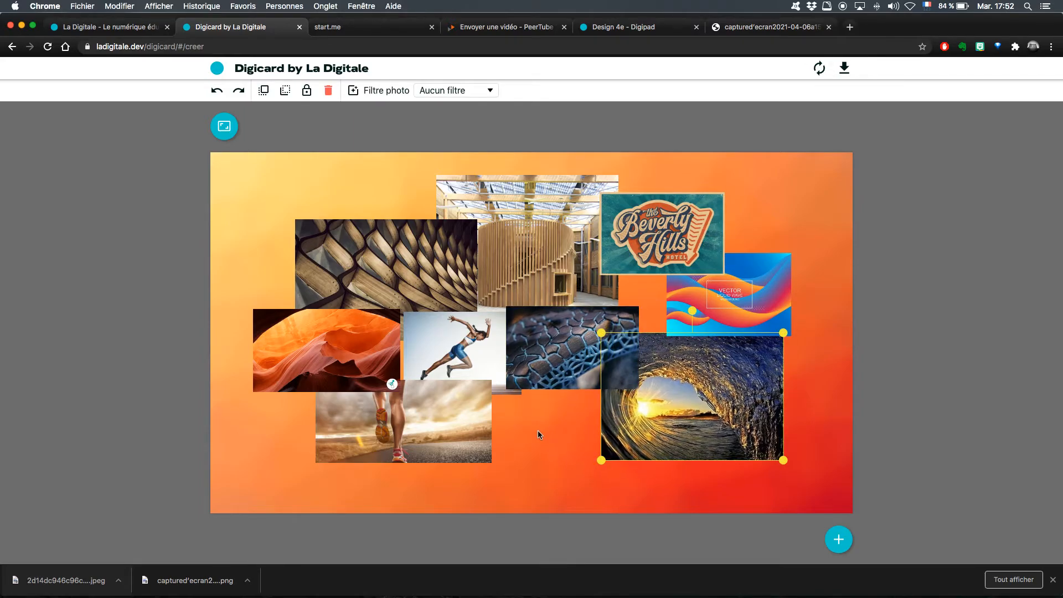
pyautogui.click(558, 370)
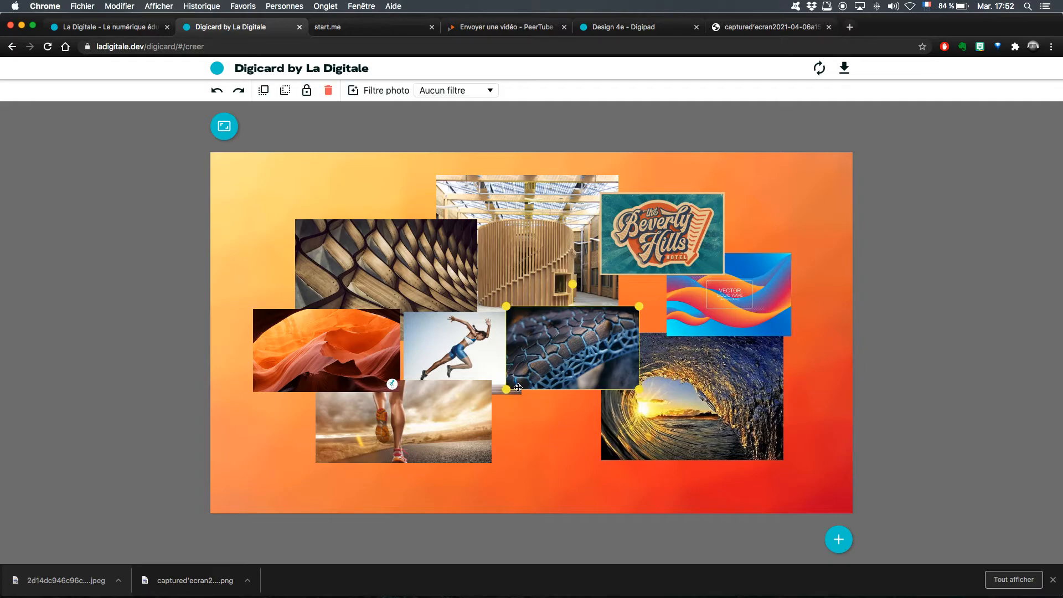
pyautogui.moveTo(572, 374)
pyautogui.mouseDown()
pyautogui.moveTo(568, 405)
pyautogui.moveTo(574, 377)
pyautogui.mouseUp()
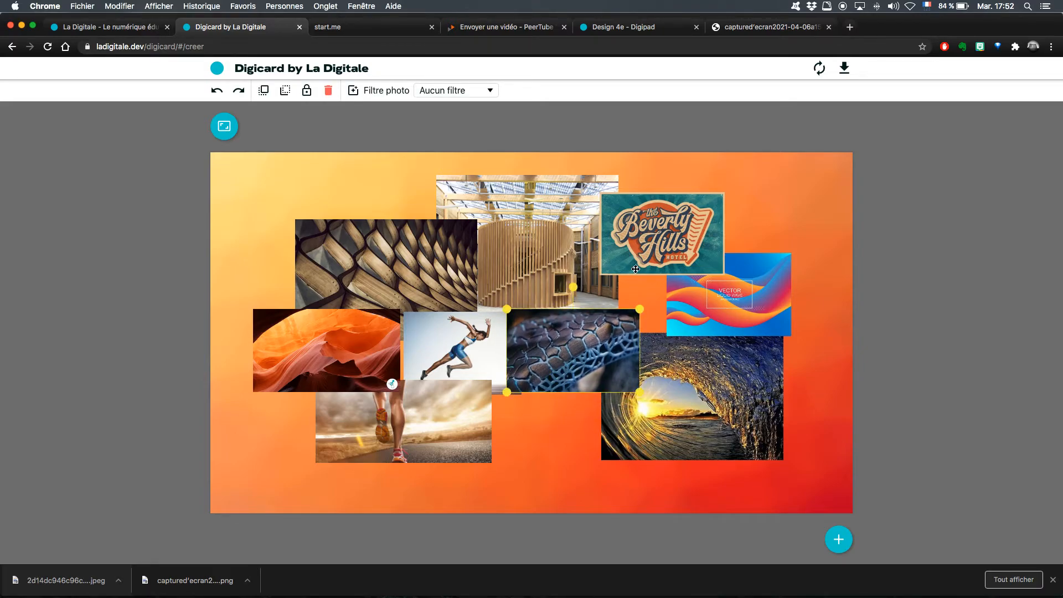
pyautogui.click(778, 189)
# Add a text element to the card and select its whole placeholder "Mon texte..."
pyautogui.click(838, 539)
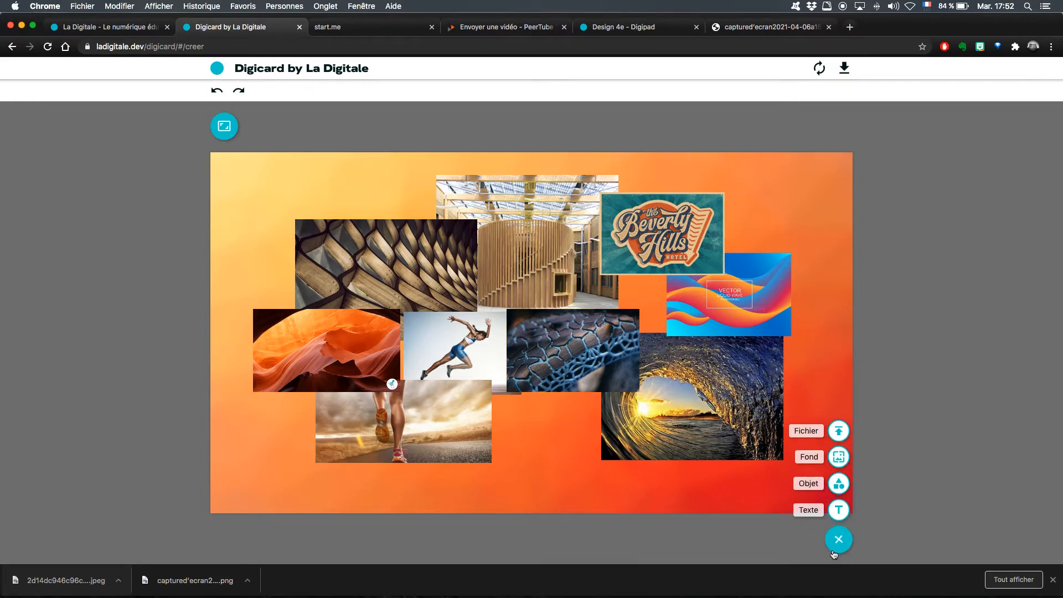
pyautogui.click(838, 509)
pyautogui.doubleClick(263, 174)
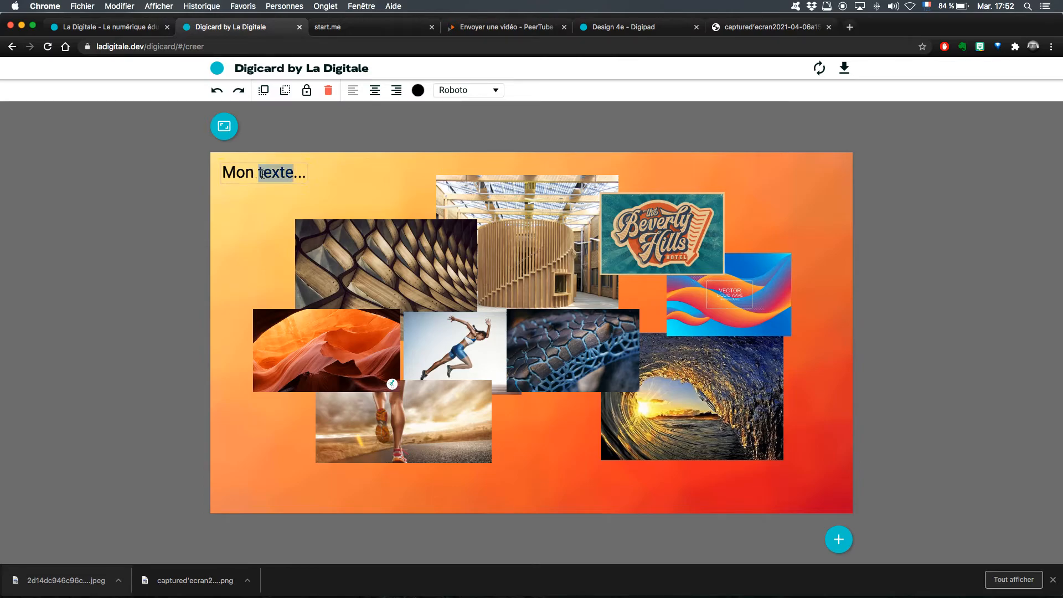
pyautogui.tripleClick(263, 174)
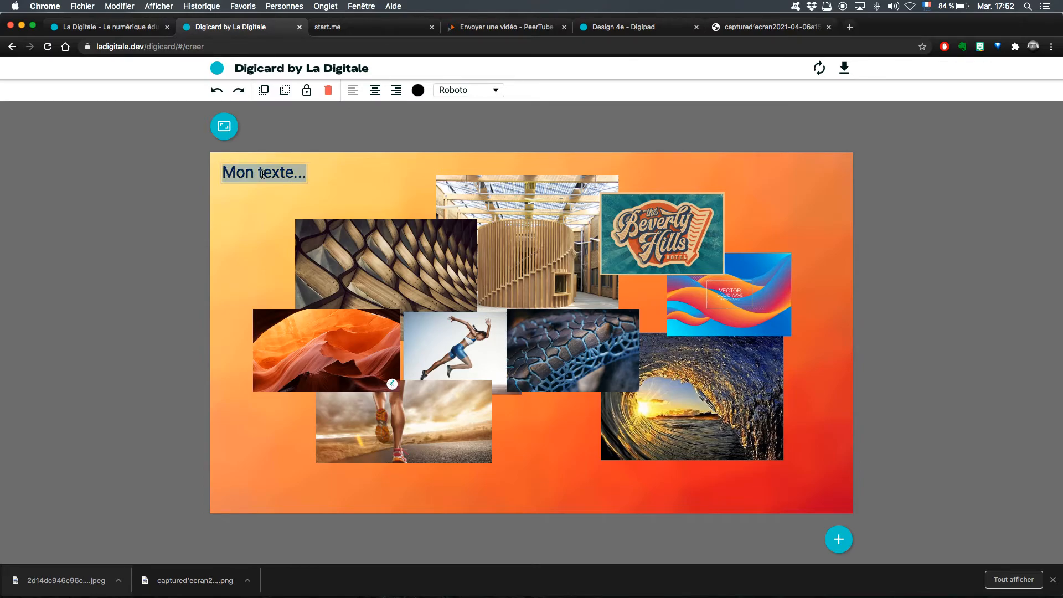
pyautogui.write('d')
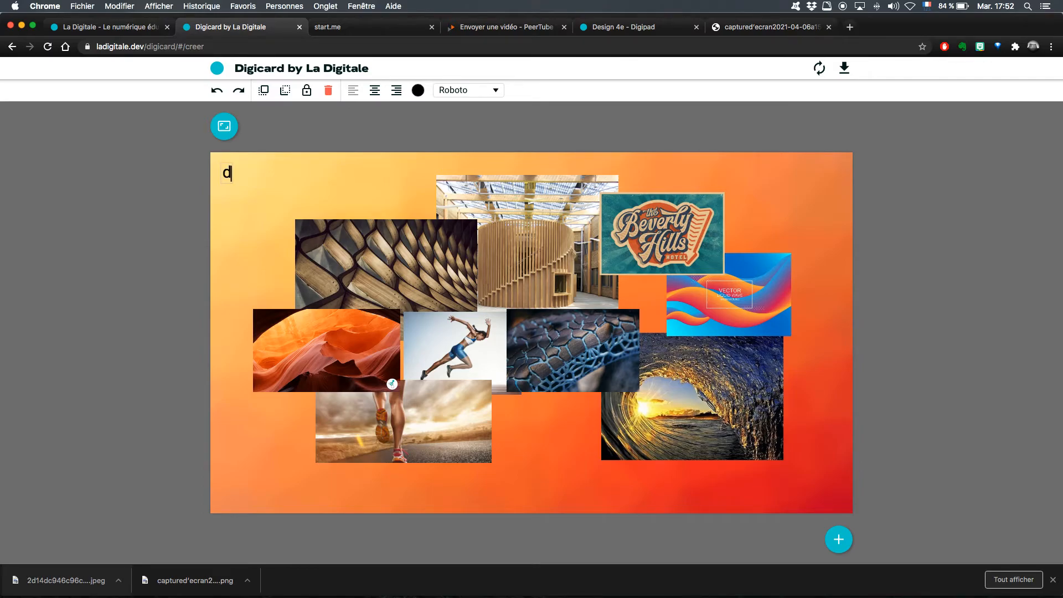
pyautogui.write('YNAMISME')
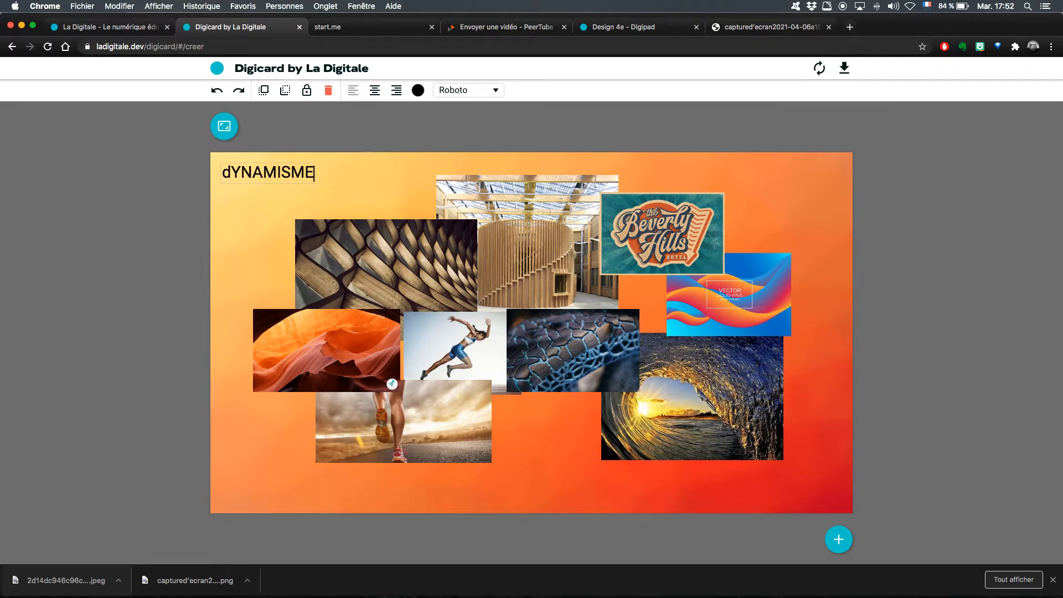
pyautogui.press('BackSpace')
pyautogui.press('BackSpace')
pyautogui.press('BackSpace')
pyautogui.press('BackSpace')
pyautogui.press('BackSpace')
pyautogui.press('BackSpace')
pyautogui.press('BackSpace')
pyautogui.press('BackSpace')
pyautogui.press('BackSpace')
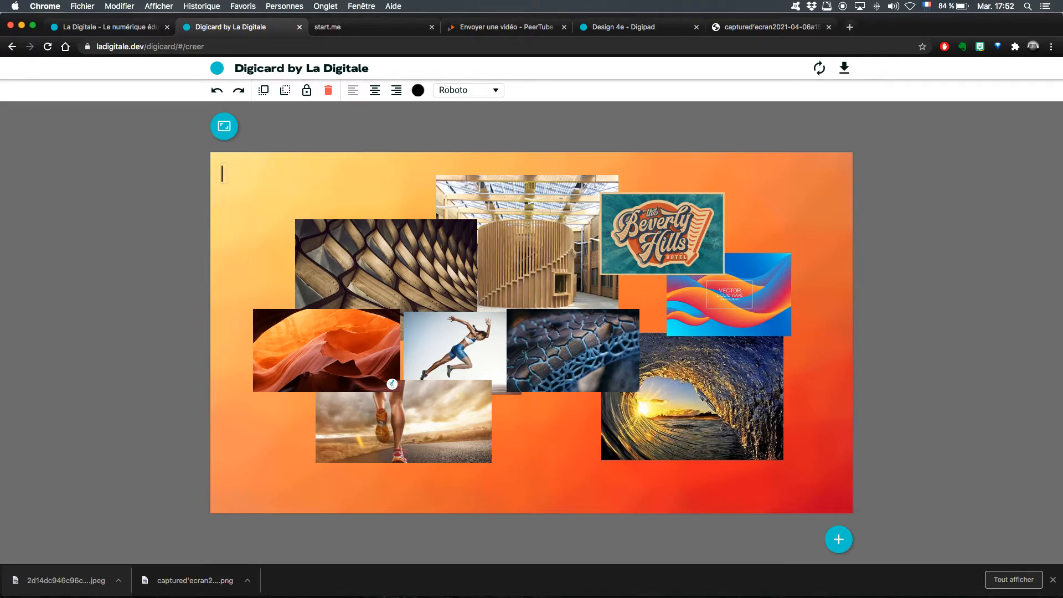
# Write "Dynamisme, sport, énergie" in the text element
pyautogui.write('Dynam')
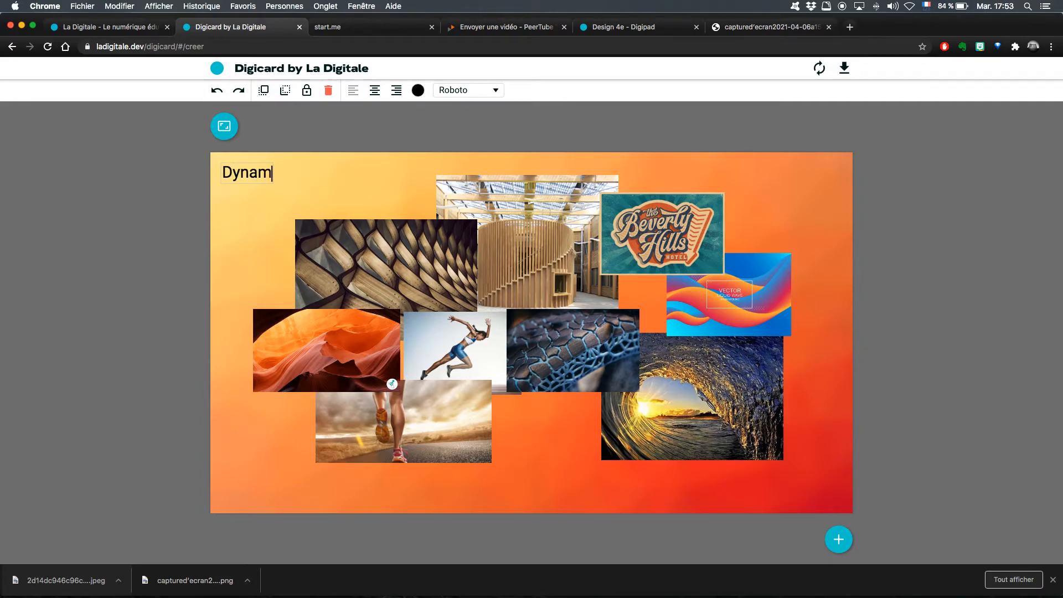
pyautogui.write('isme')
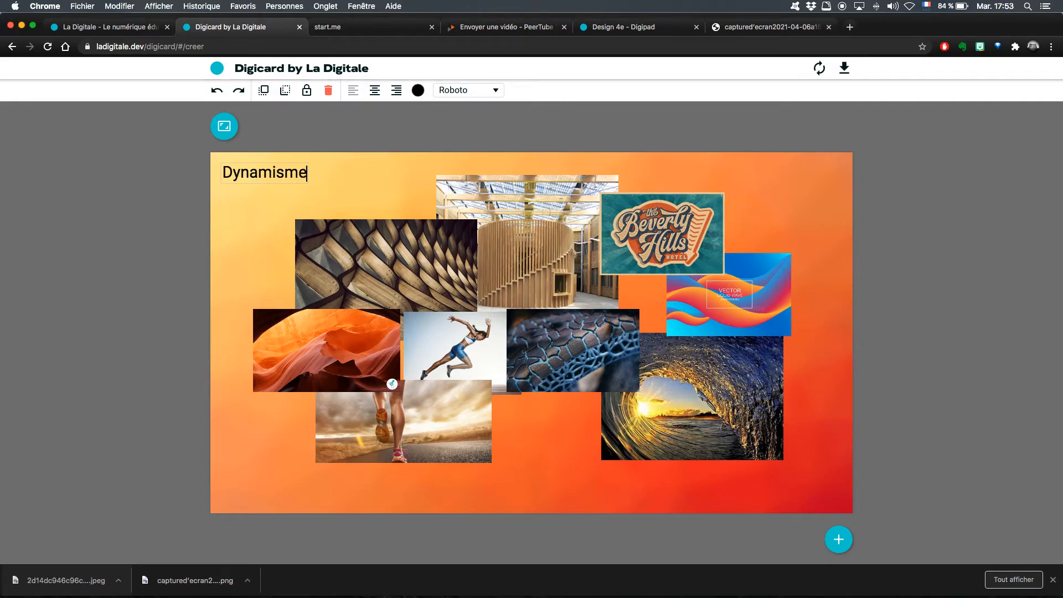
pyautogui.write(', sport, énergie')
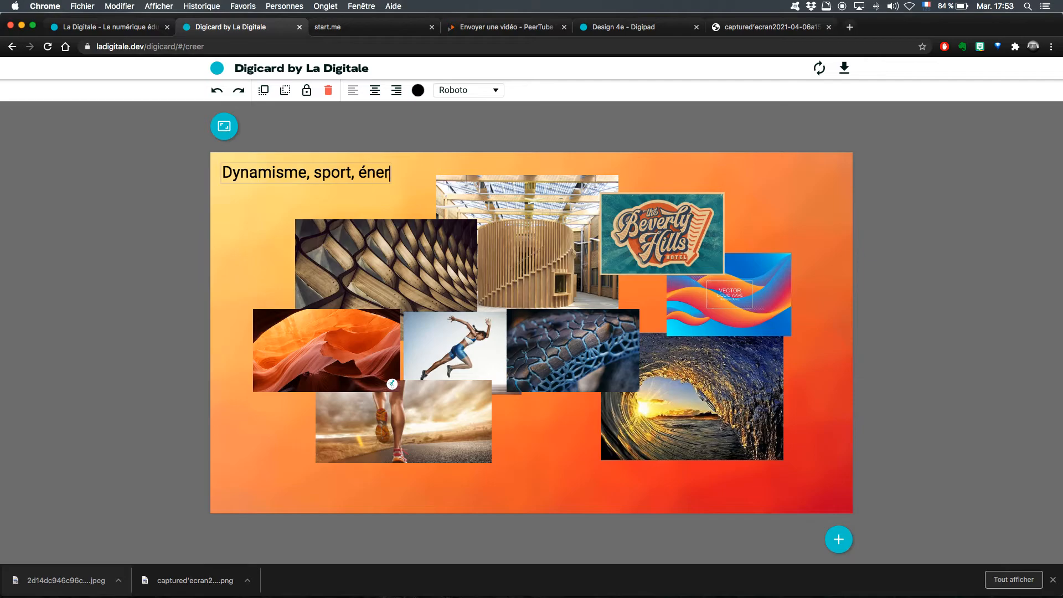
# Set the "Dynamisme, sport, énergie" text to white in the Rubik font and select it as an object
pyautogui.tripleClick(262, 174)
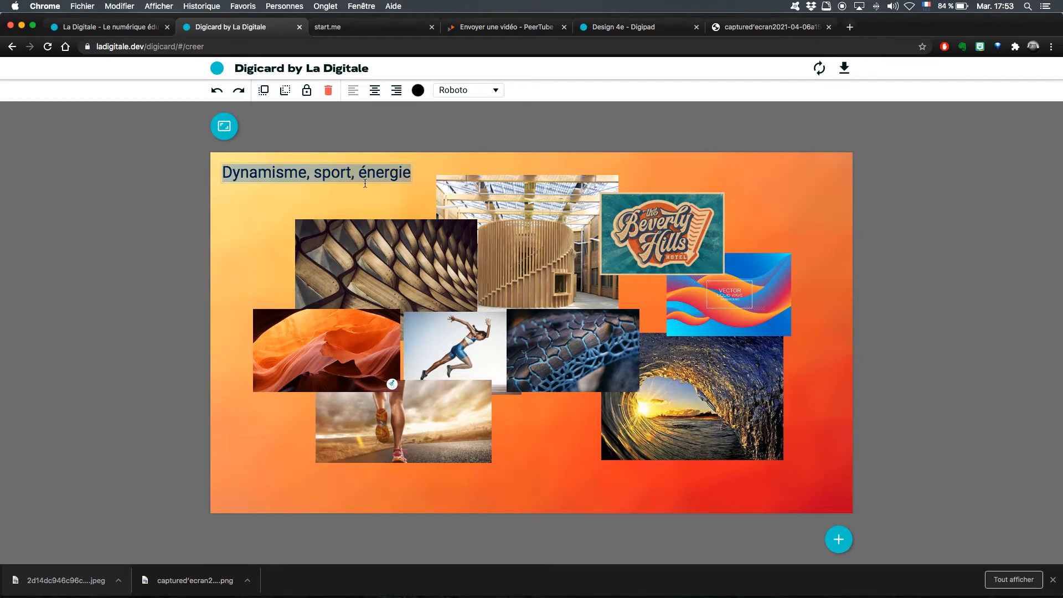
pyautogui.click(418, 90)
pyautogui.click(458, 121)
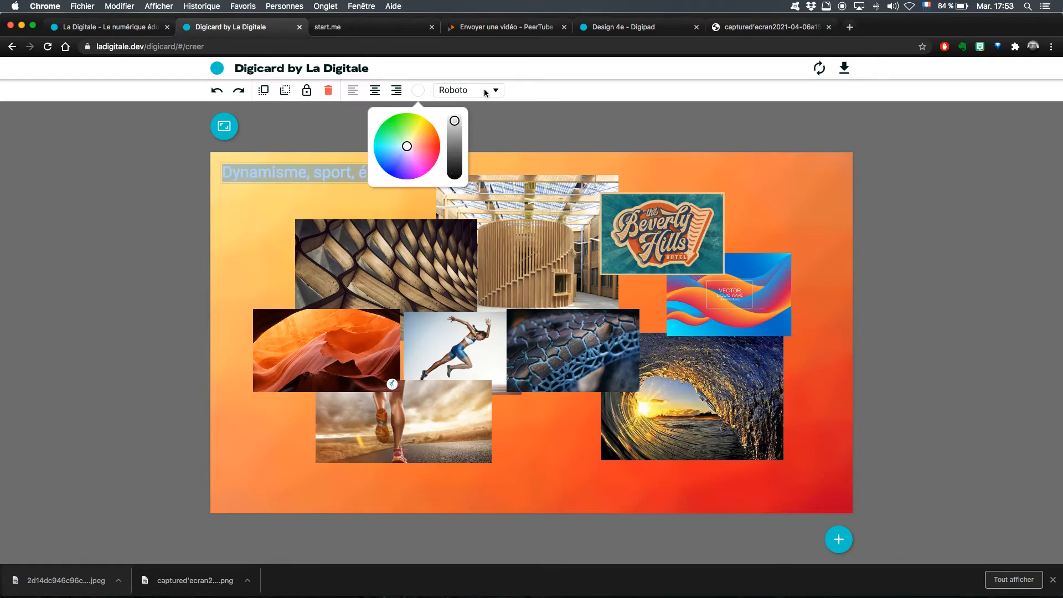
pyautogui.click(483, 92)
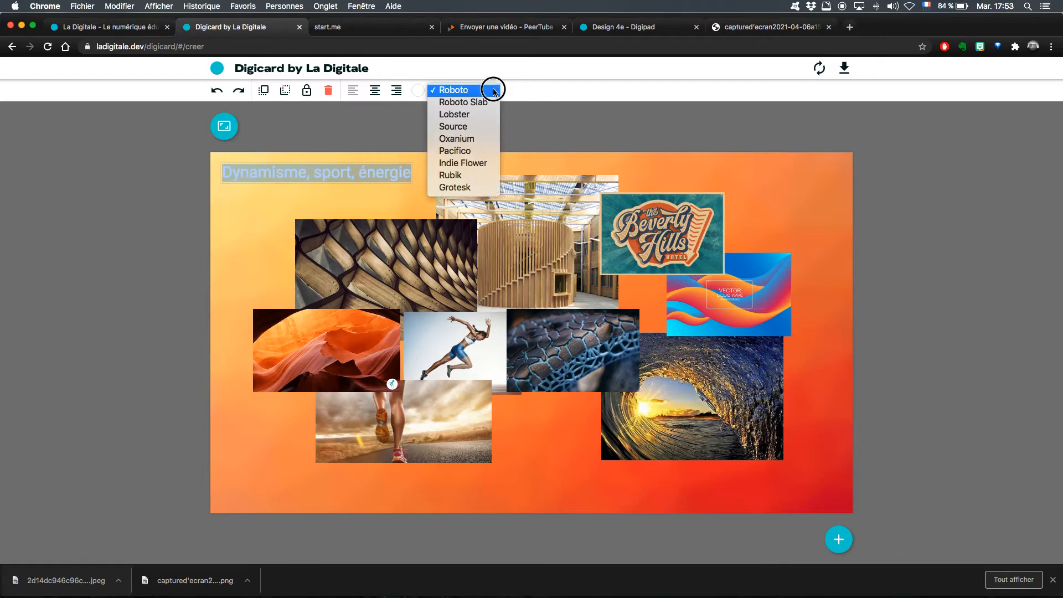
pyautogui.click(468, 176)
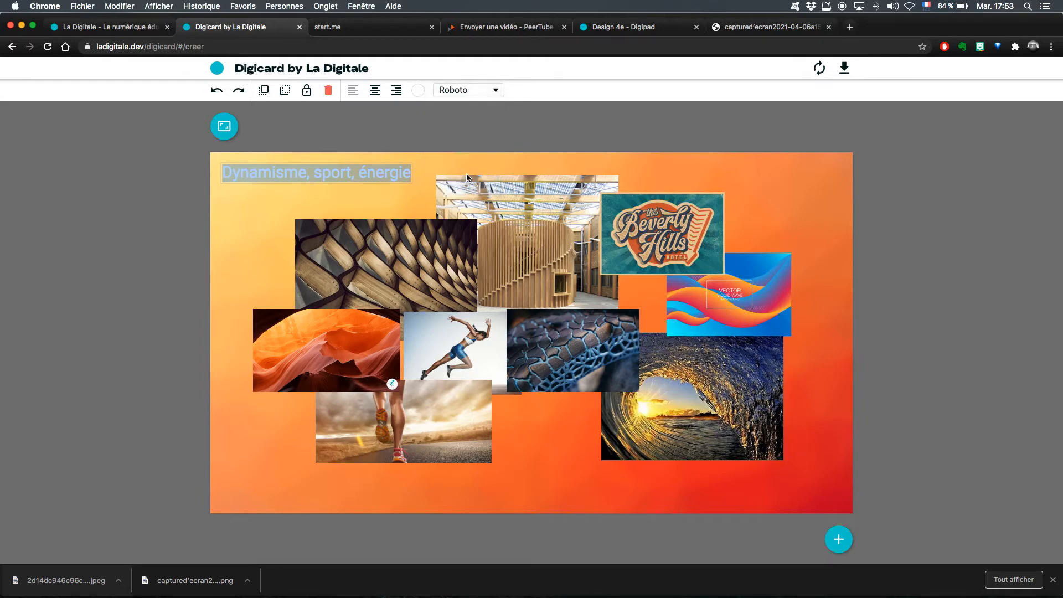
pyautogui.click(249, 223)
pyautogui.click(343, 178)
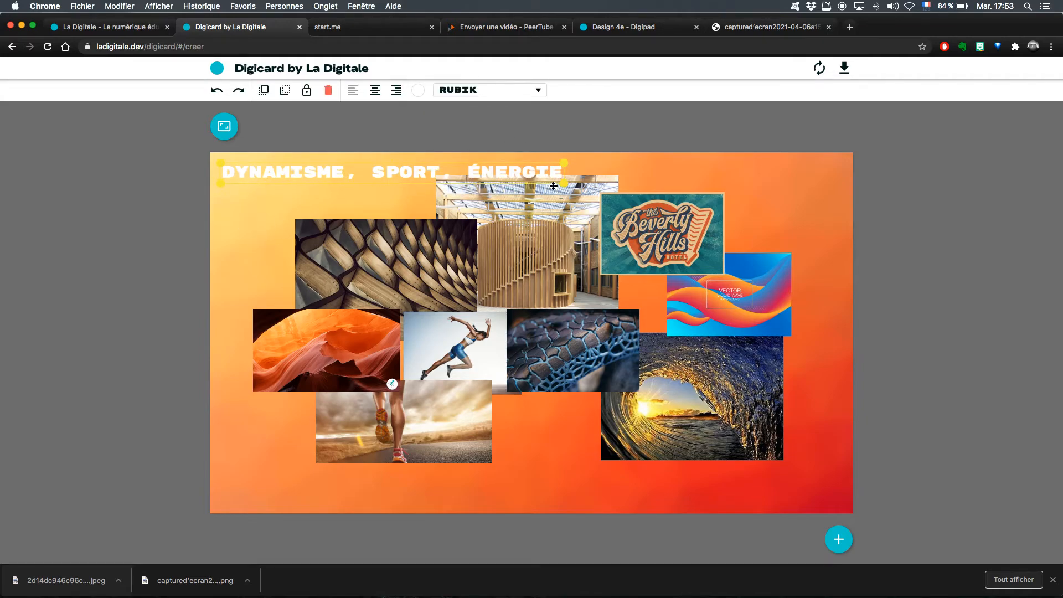
# Enlarge the white text, centre it across the upper images of the collage, and tilt it counter-clockwise
pyautogui.moveTo(508, 176); pyautogui.dragTo(820, 244)
pyautogui.moveTo(373, 264); pyautogui.dragTo(324, 263)
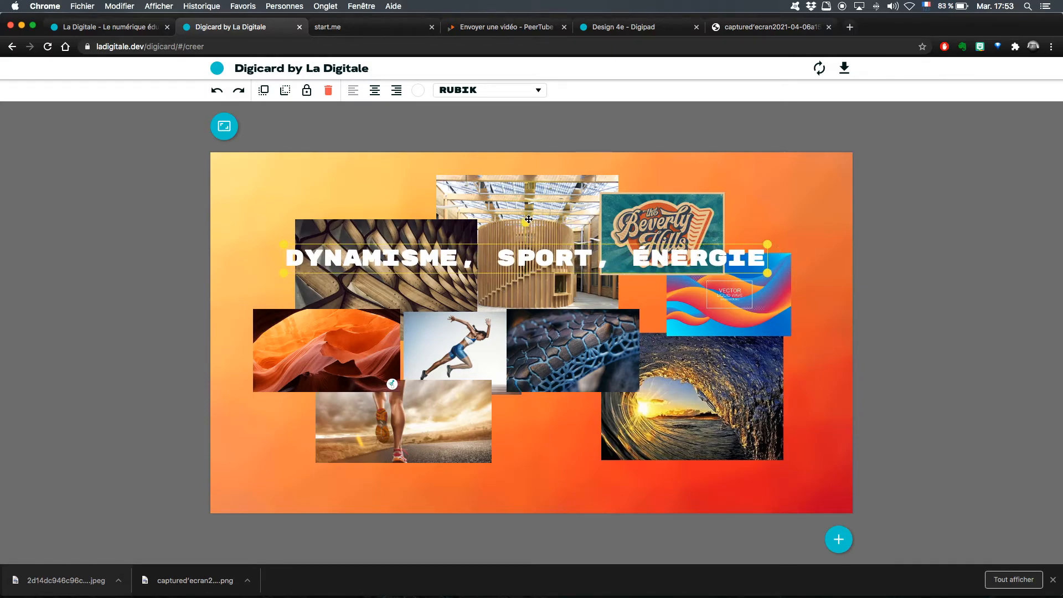
pyautogui.moveTo(524, 222); pyautogui.dragTo(516, 223)
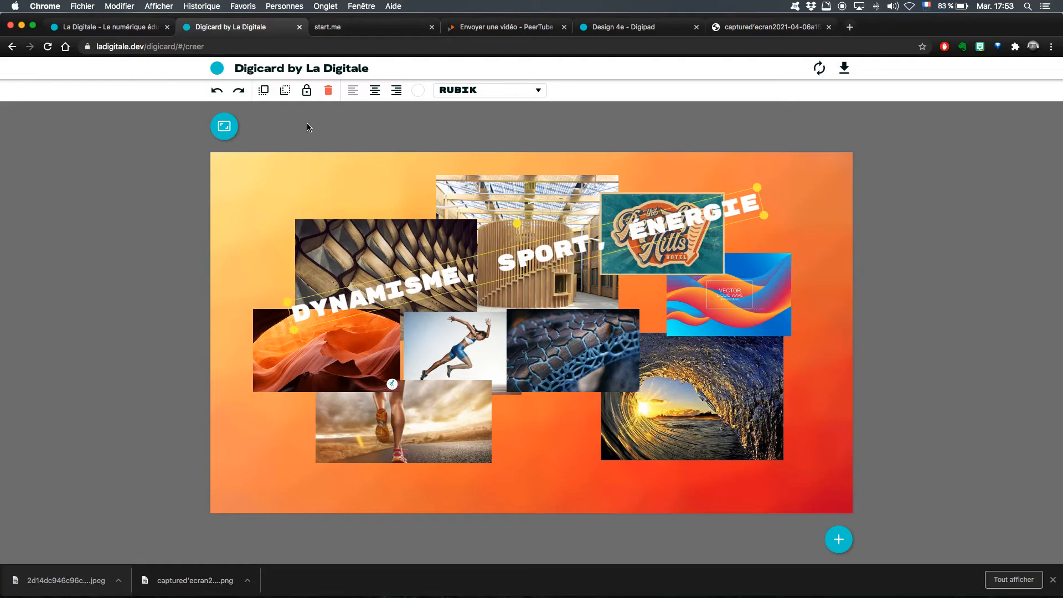
# Undo the last edits, including the title's tilt, and move the title to the centre of the card's lower edge, below the collage
pyautogui.click(217, 93)
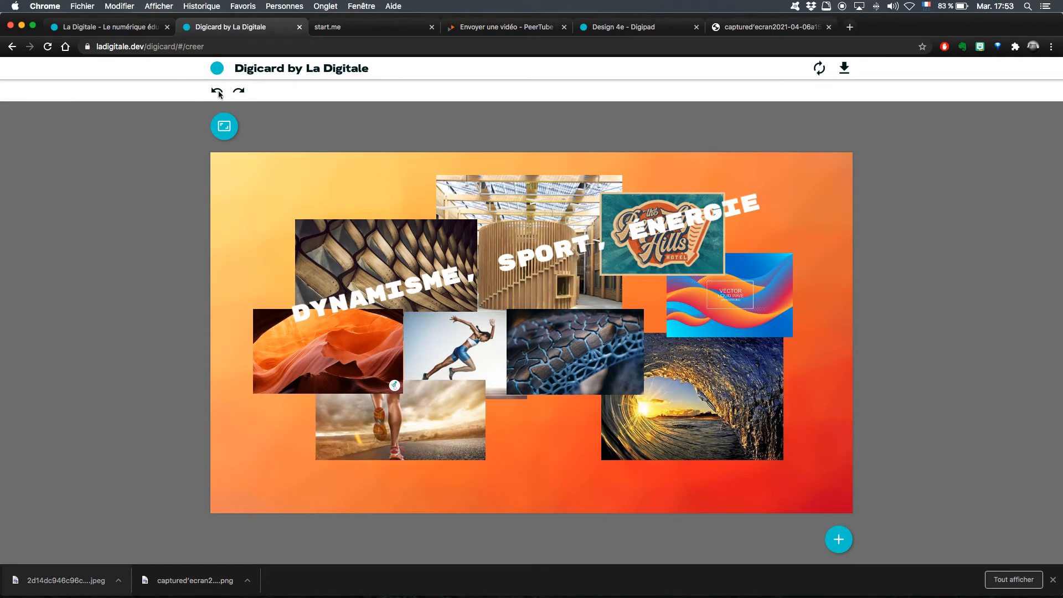
pyautogui.click(217, 92)
pyautogui.moveTo(553, 264); pyautogui.dragTo(557, 475)
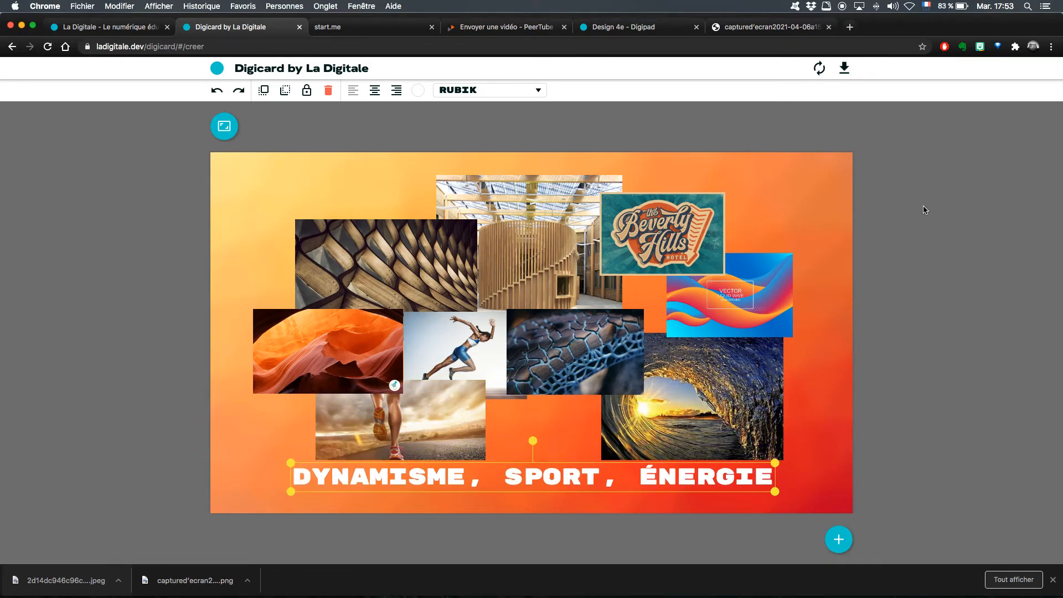
pyautogui.click(793, 176)
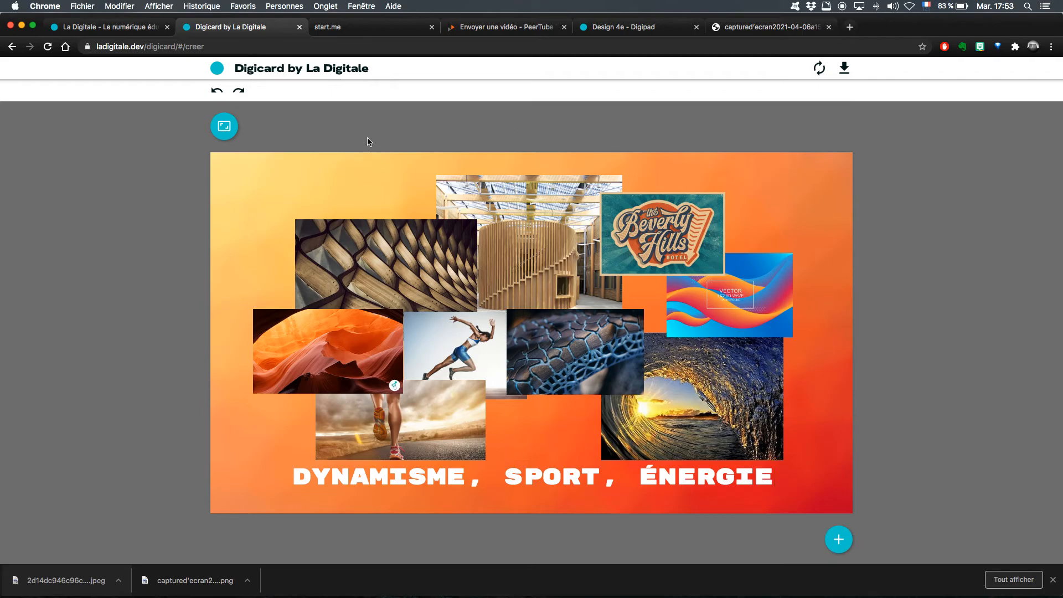
# Check the available card formats and close the format settings without changing the landscape format
pyautogui.click(224, 127)
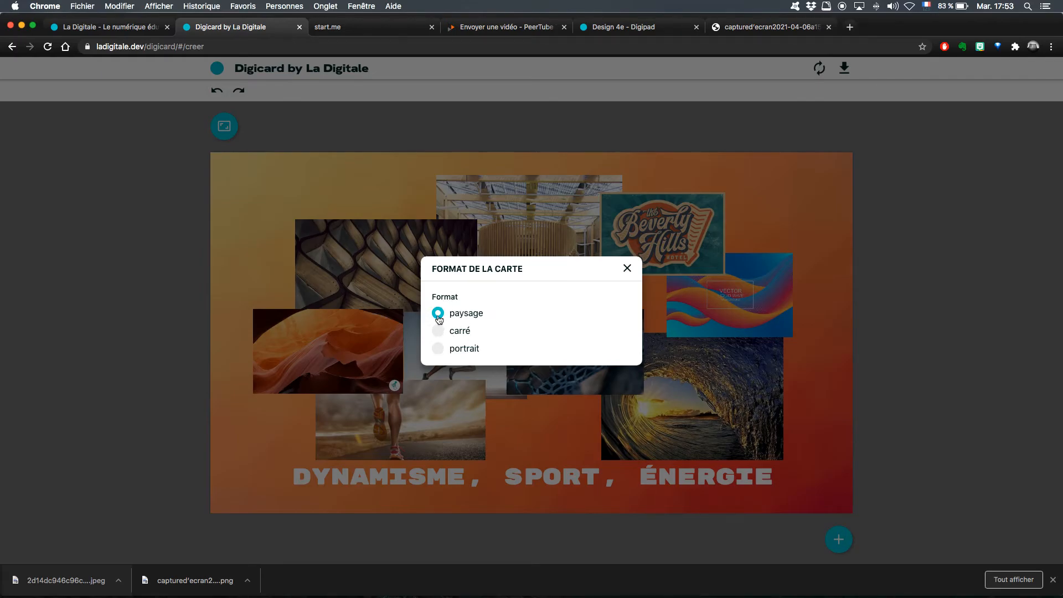
pyautogui.click(626, 269)
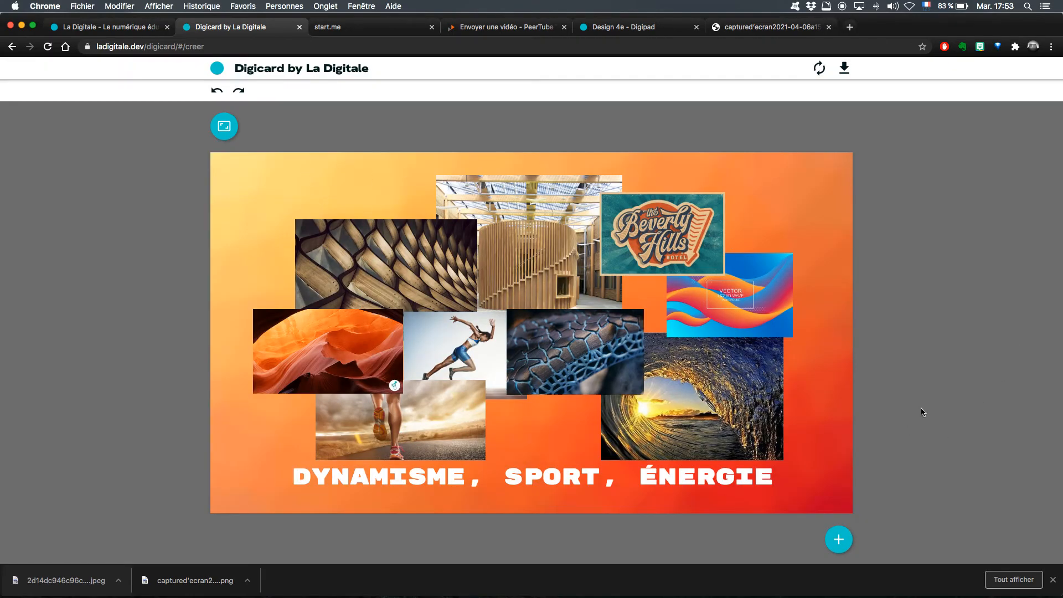
# Download the card as a PNG image named carte_prof into the "Recherches illustrations" folder
pyautogui.click(844, 70)
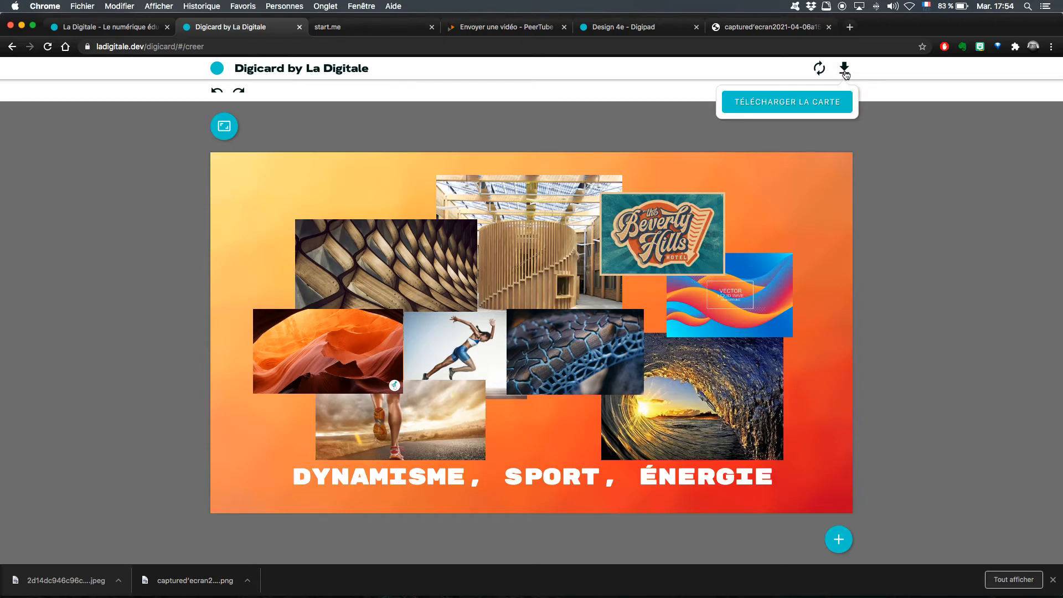
pyautogui.click(791, 106)
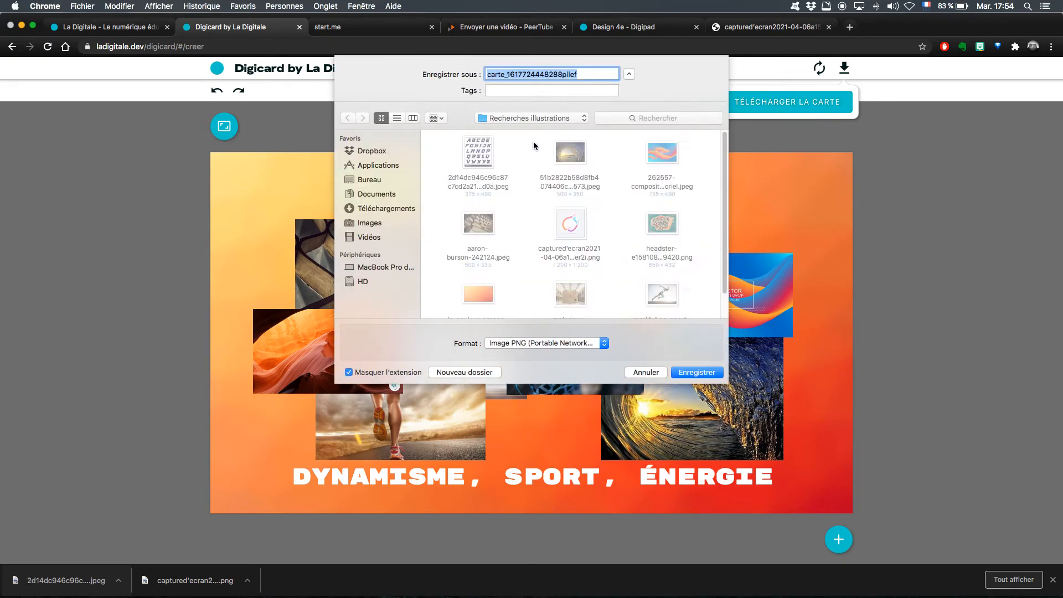
pyautogui.click(514, 77)
pyautogui.moveTo(507, 75); pyautogui.dragTo(624, 79)
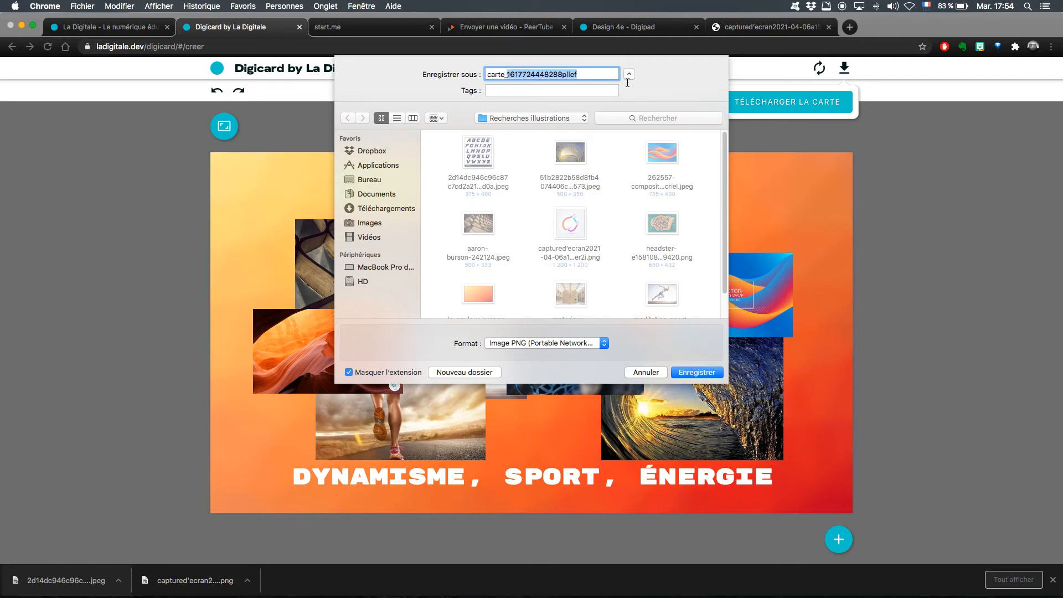
pyautogui.write('prof')
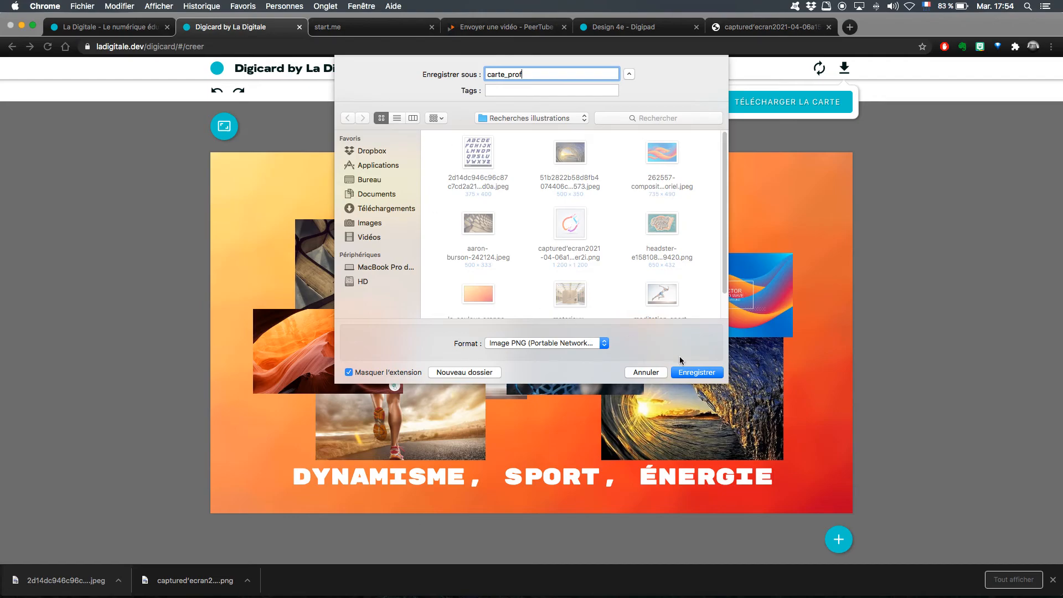
pyautogui.click(693, 373)
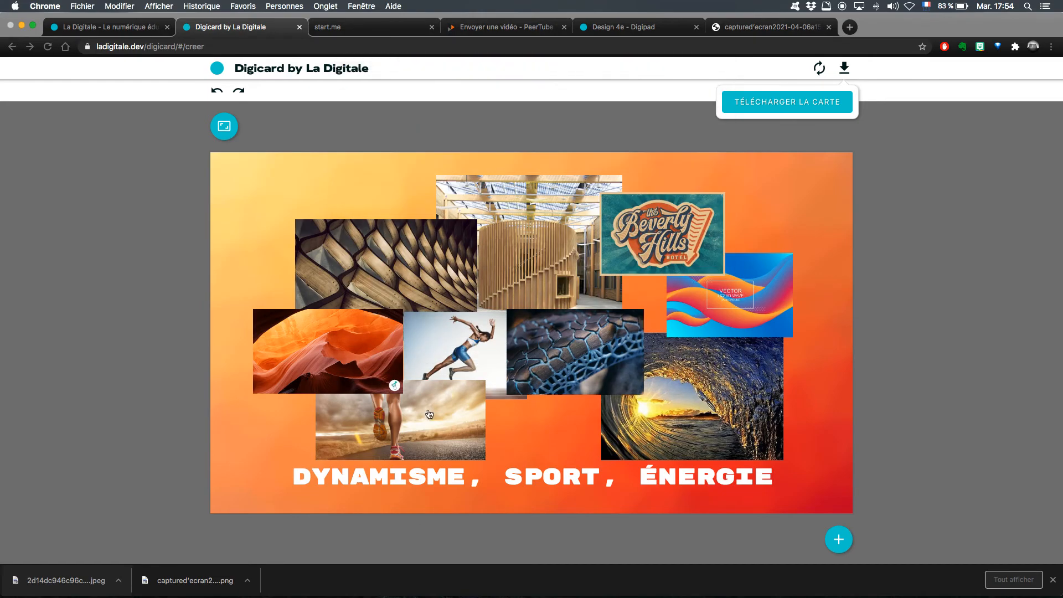
# Show the downloaded carte_prof.png in Finder, view it in Aperçu, and return to the Digicard editor
pyautogui.click(118, 580)
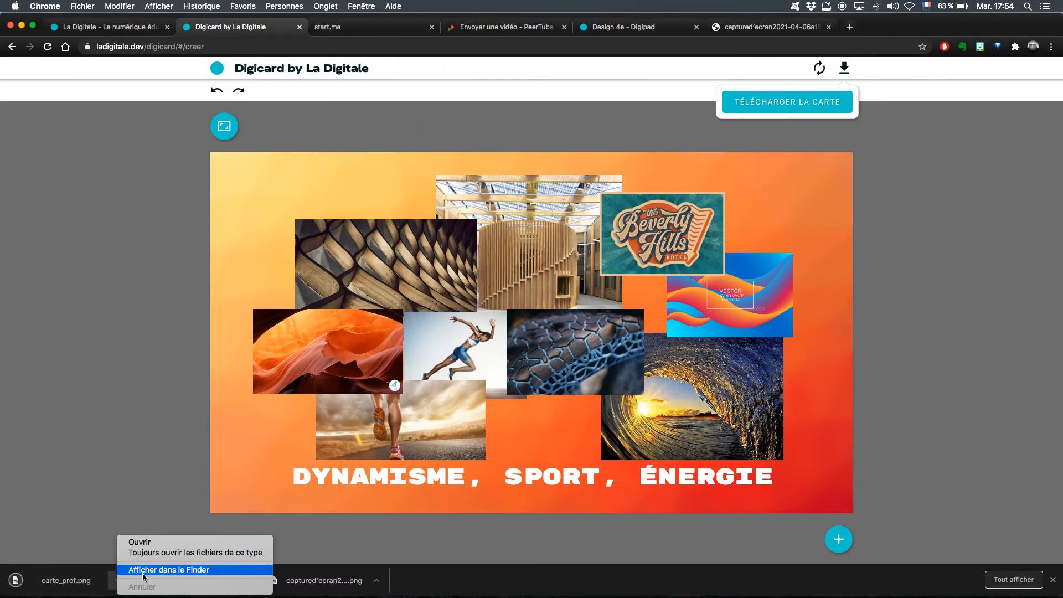
pyautogui.click(143, 572)
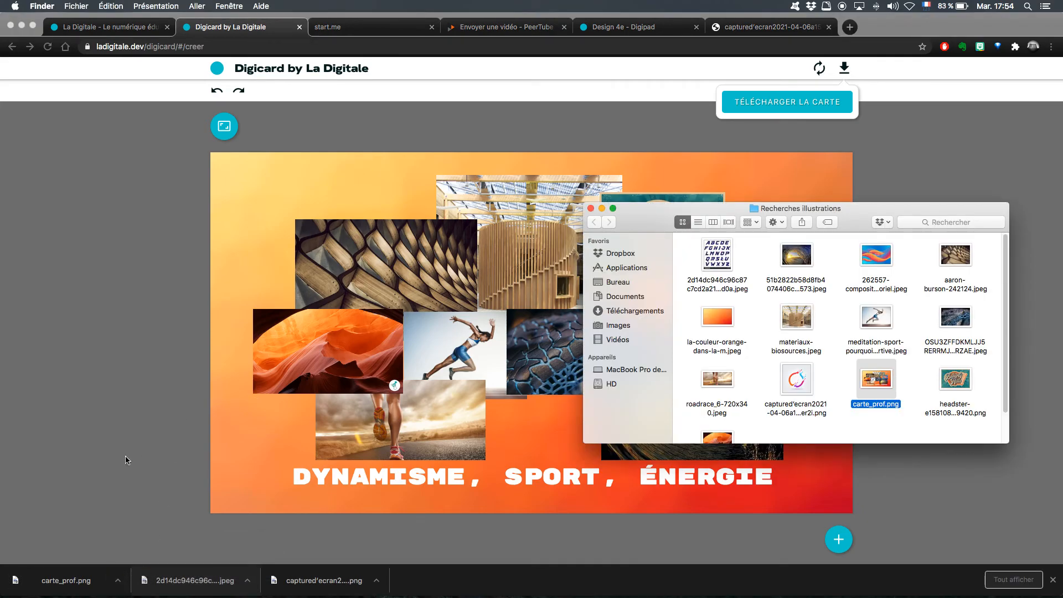
pyautogui.doubleClick(882, 383)
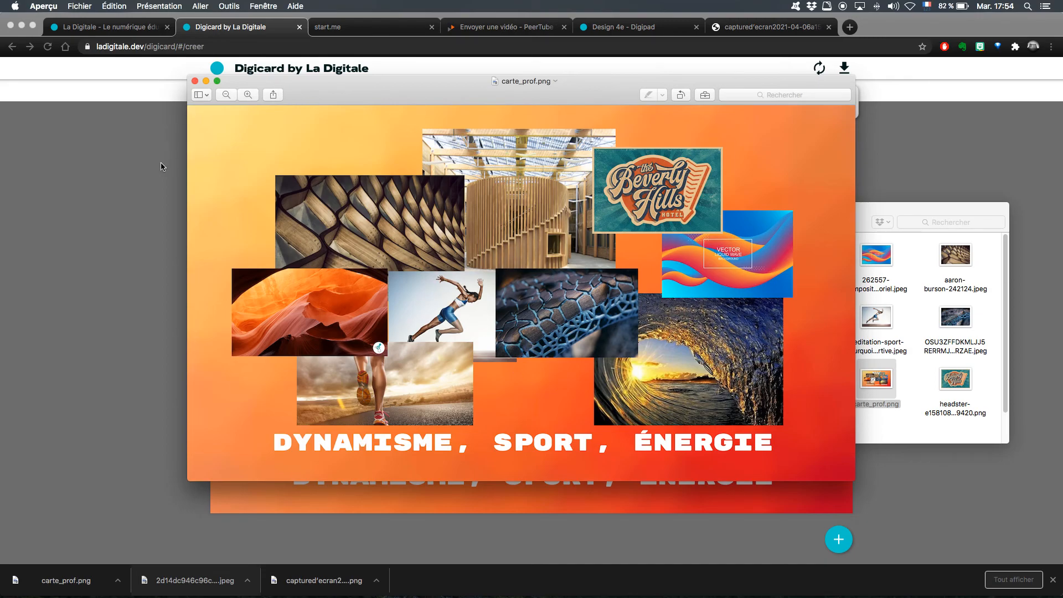
pyautogui.click(139, 180)
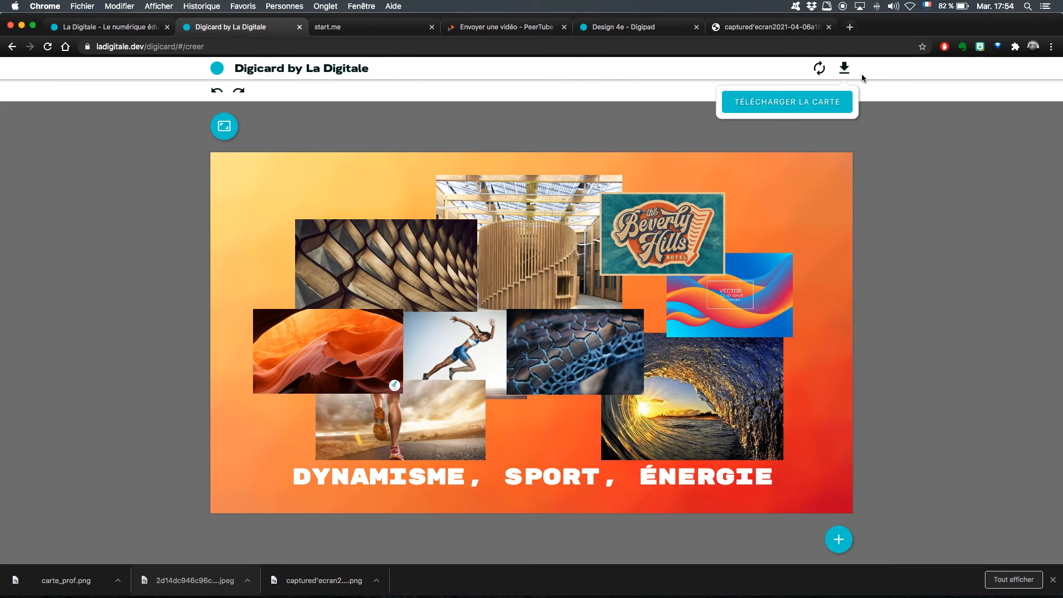
pyautogui.click(935, 174)
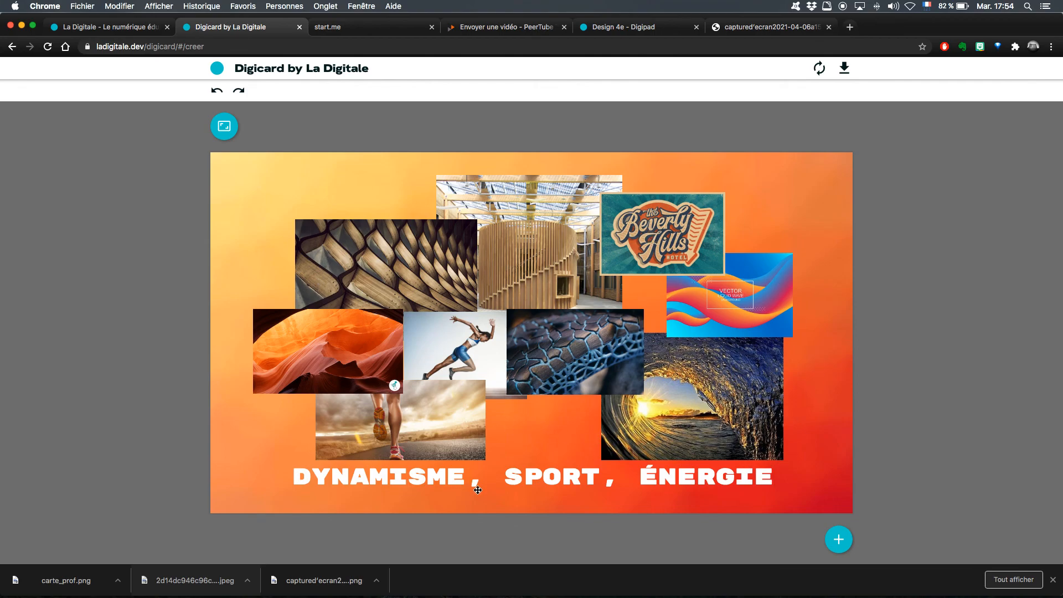
# Move the blue textured image down between the runner's legs and wave images, and select the runner's legs image
pyautogui.moveTo(550, 382); pyautogui.dragTo(533, 429)
pyautogui.click(458, 413)
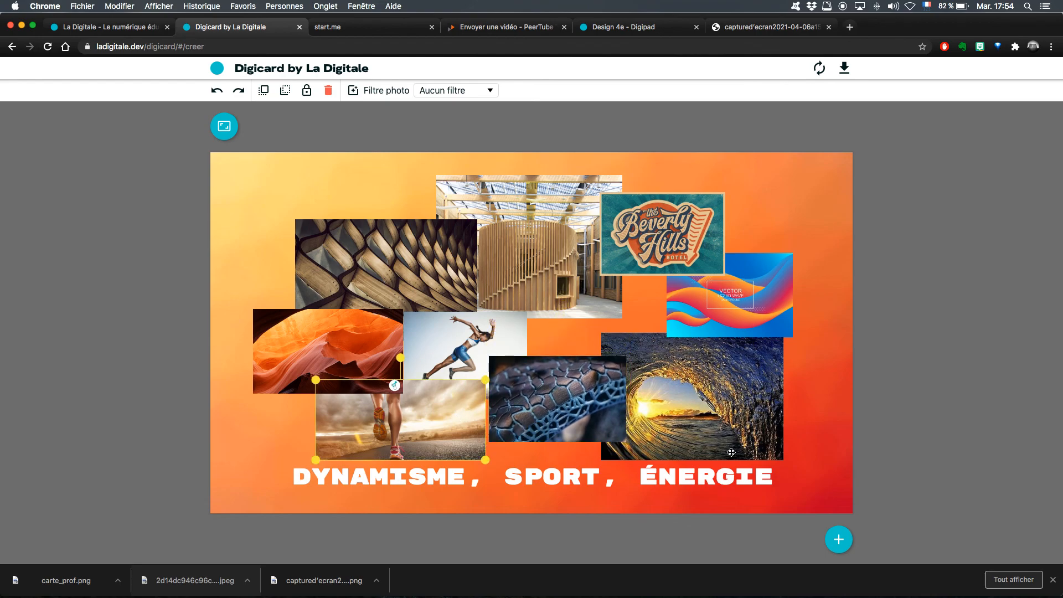